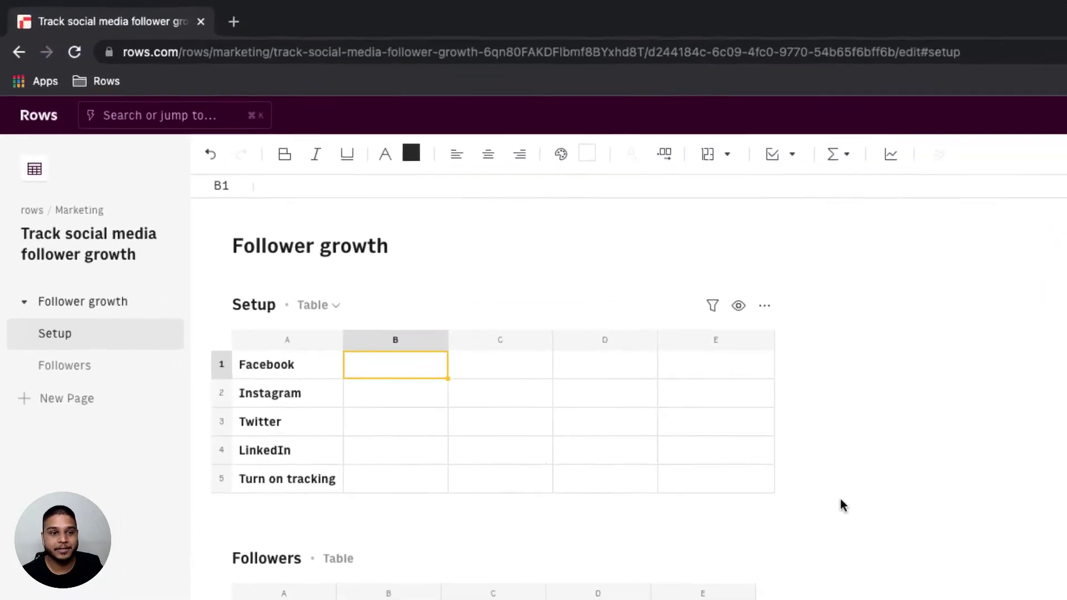
Turn Setup cells B1:B4 into input fields.
shift+click(438, 496)
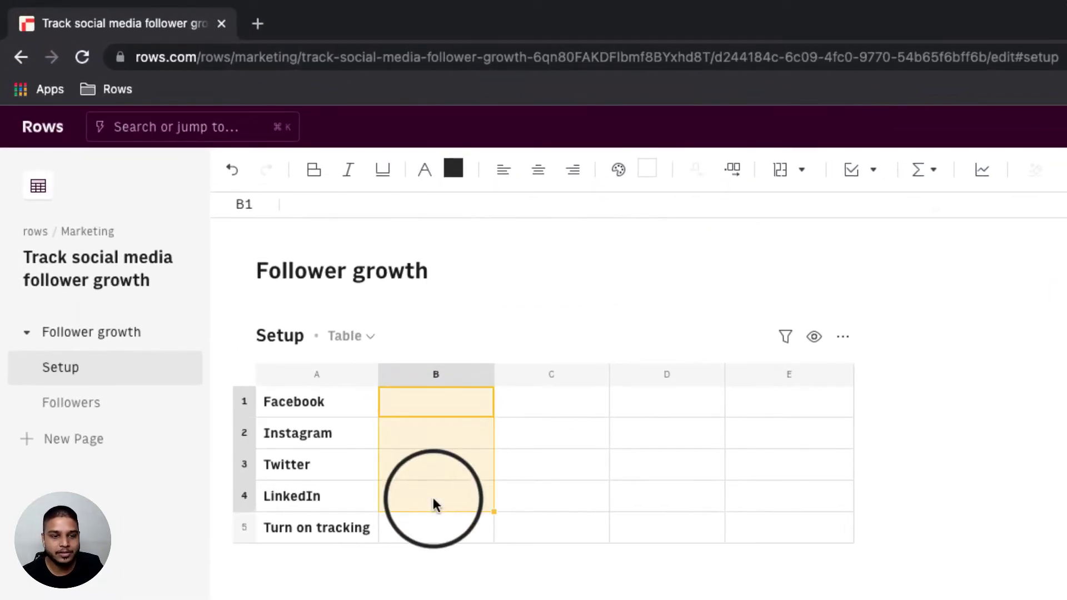
click(877, 177)
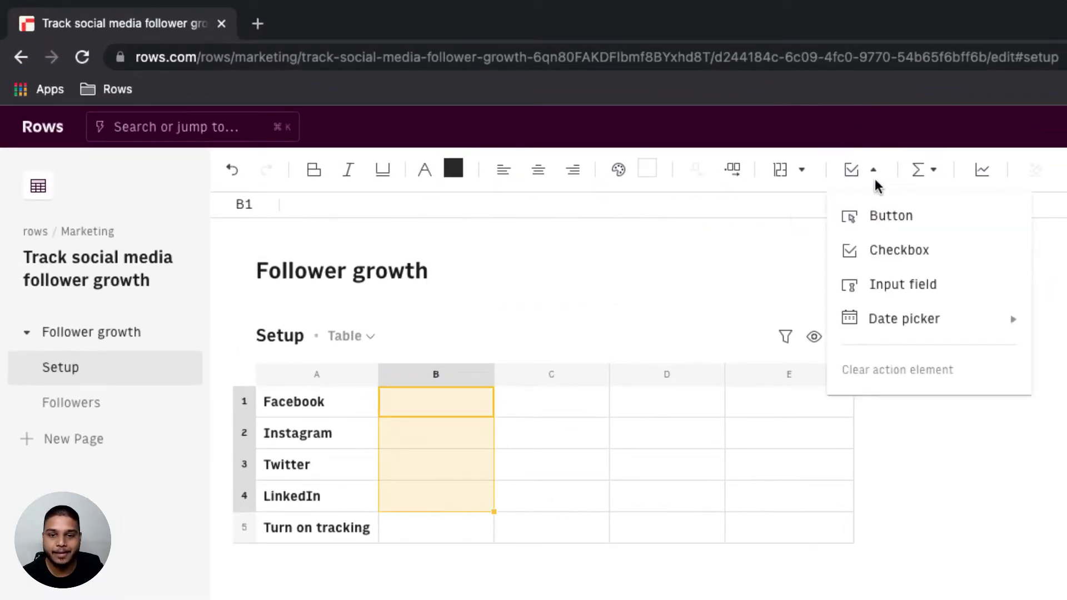
click(886, 282)
Fill B1:B4 with apple and put a checkbox in B5 beside Turn on tracking.
click(436, 401)
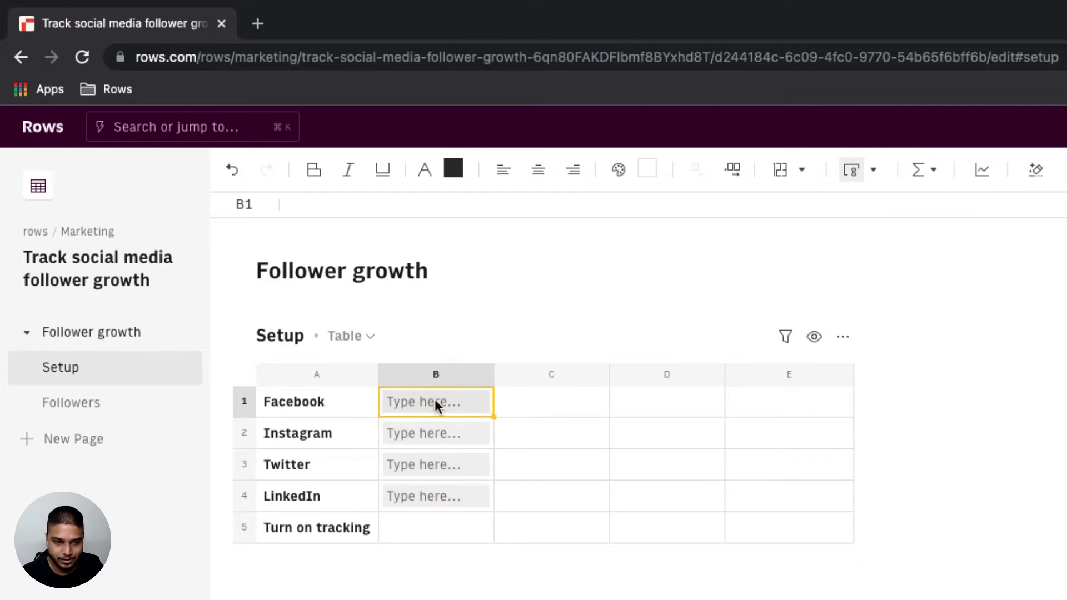
text(apple)
key(Return)
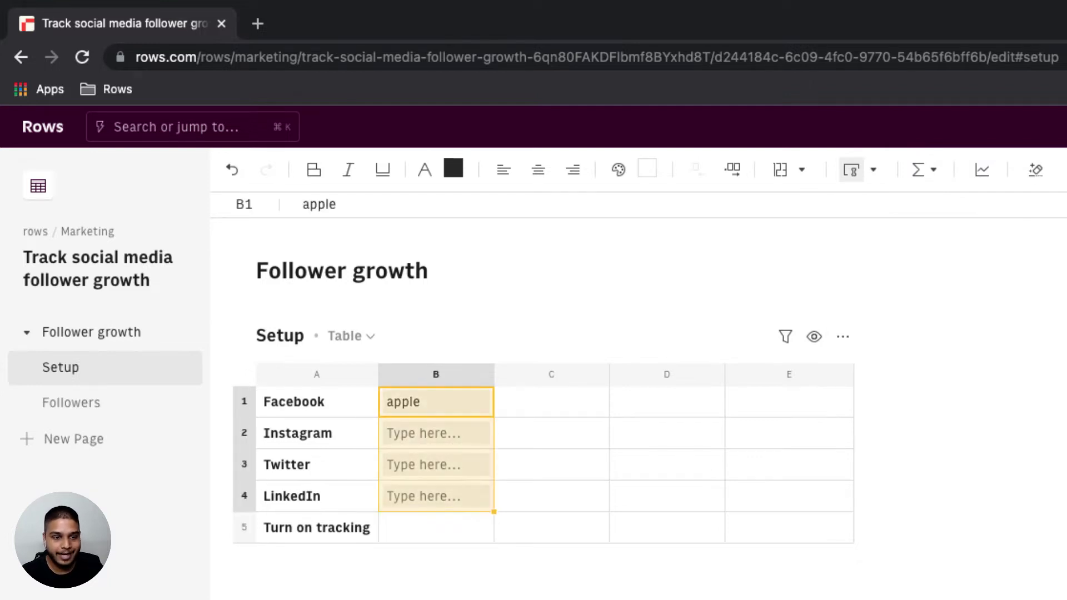
key(super+d)
key(Down)
key(Down)
key(Down)
key(Down)
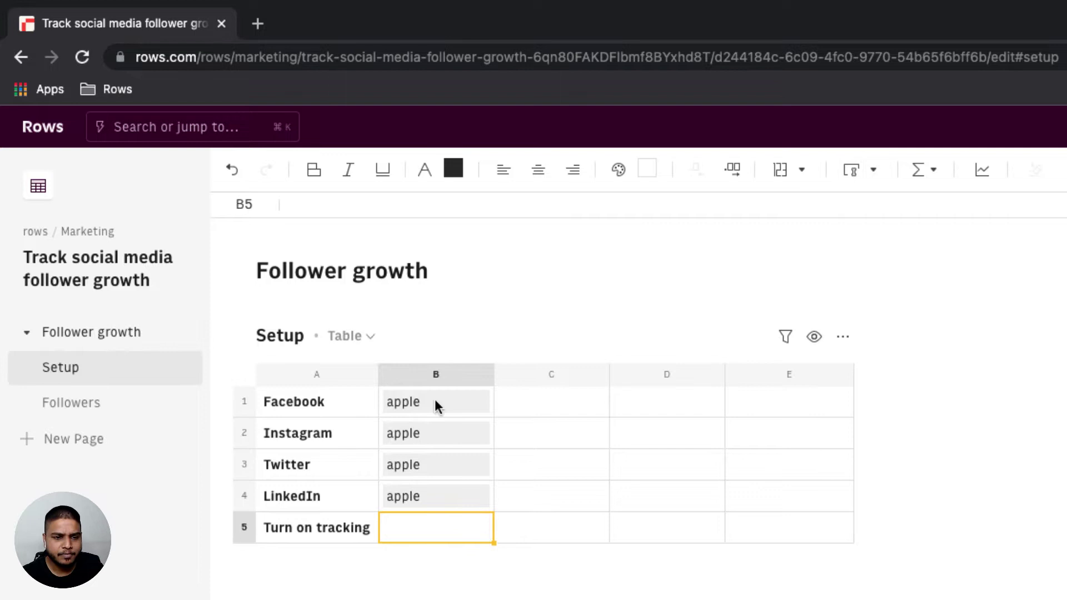
click(871, 168)
click(874, 251)
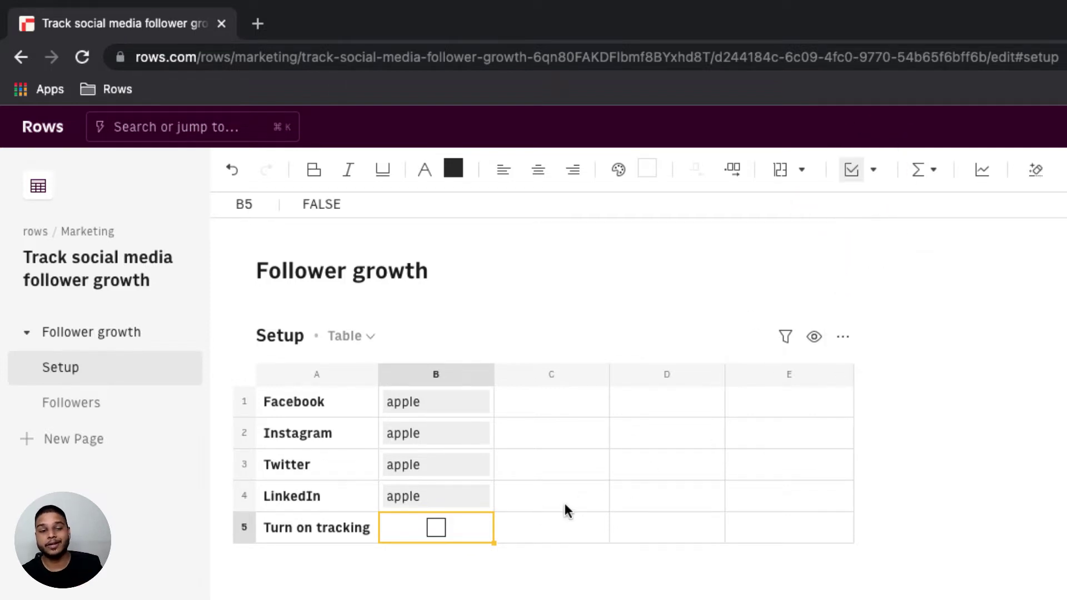
Enter the Followers headers Date, Facebook, Instagram, Twitter, LinkedIn across A1:E1.
click(251, 530)
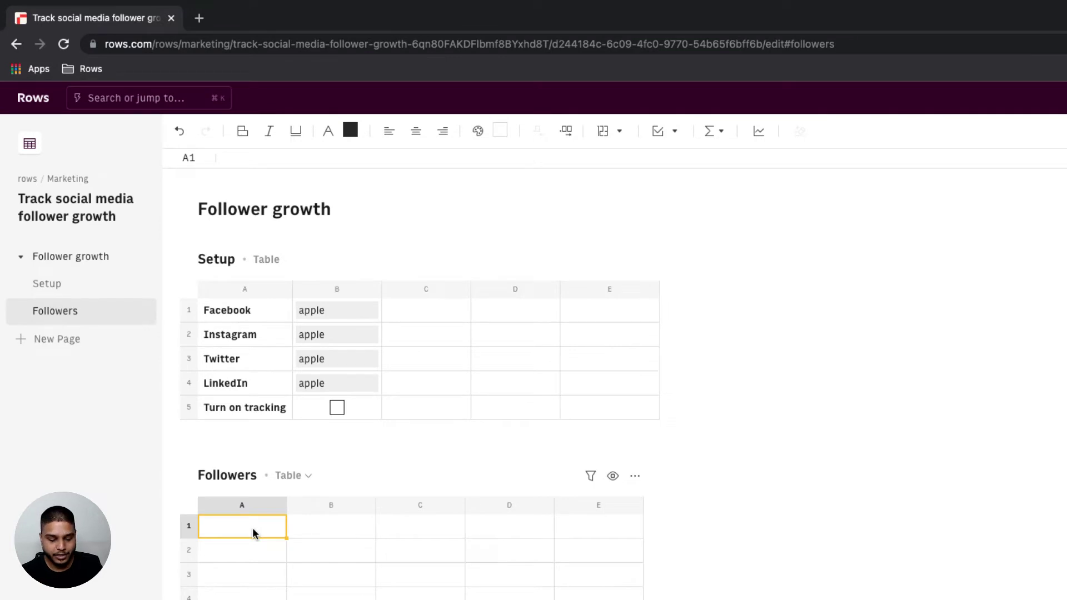
text(Date)
key(Tab)
text(Facebook)
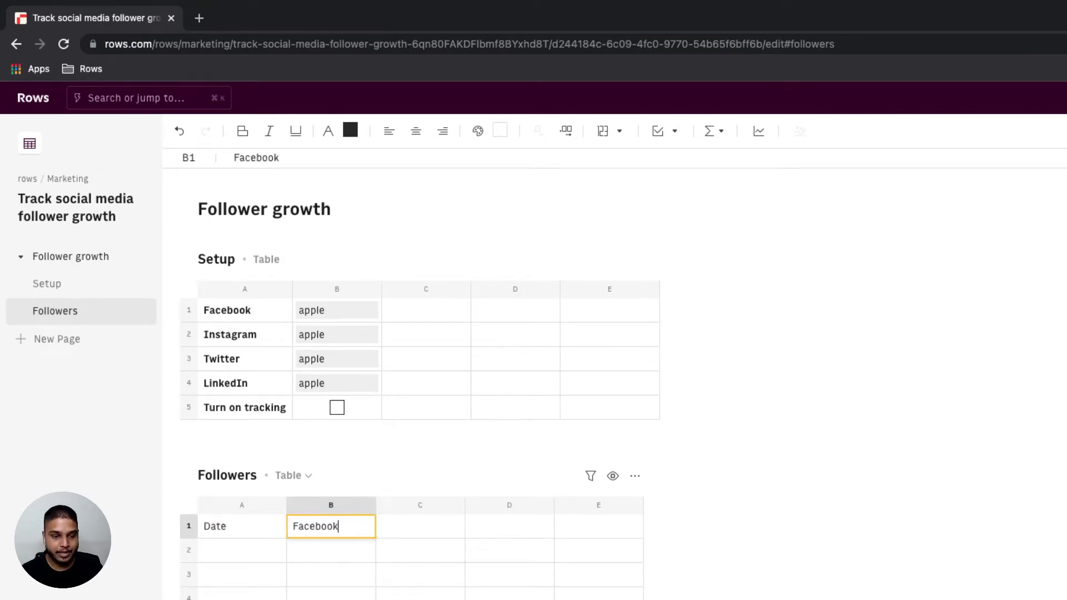
key(Tab)
text(Instagram)
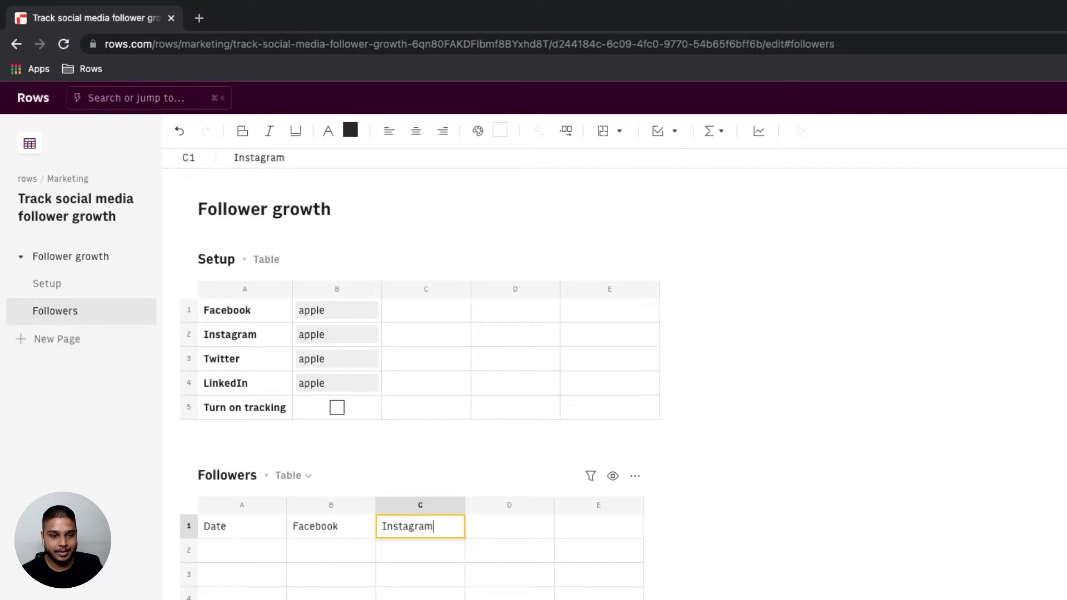
key(Tab)
text(Twitter)
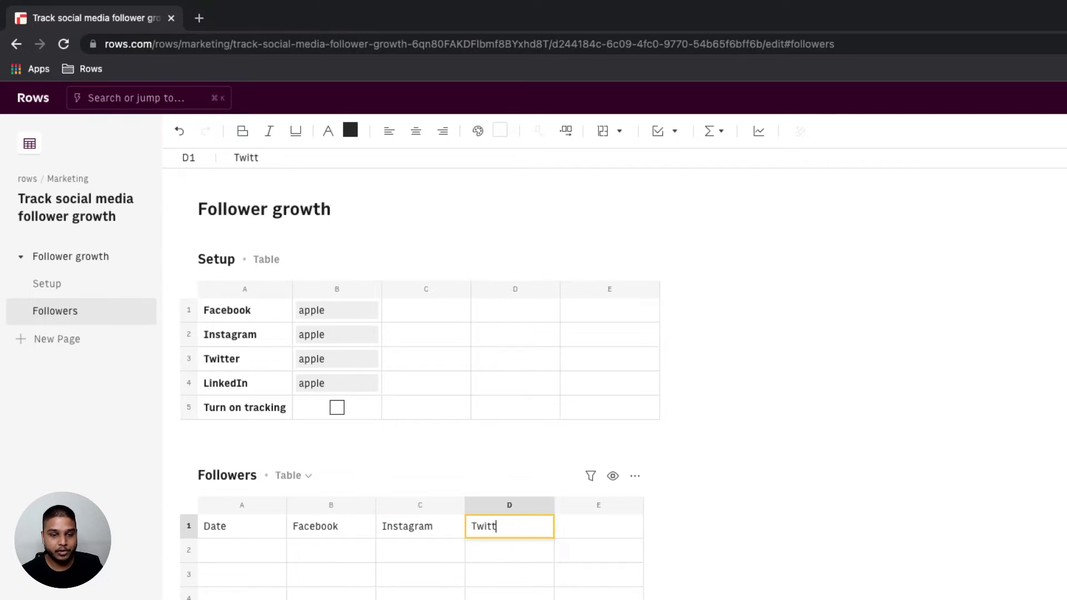
key(Tab)
text(LinkedIn)
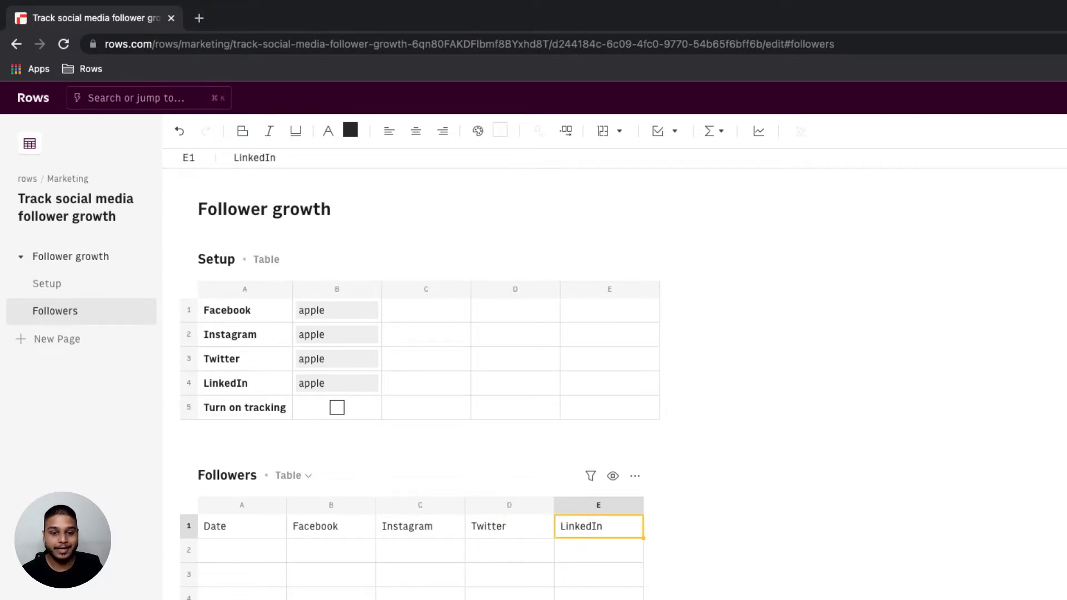
Make the header row bold with a light grey fill.
drag(599, 526, 250, 529)
key(super+b)
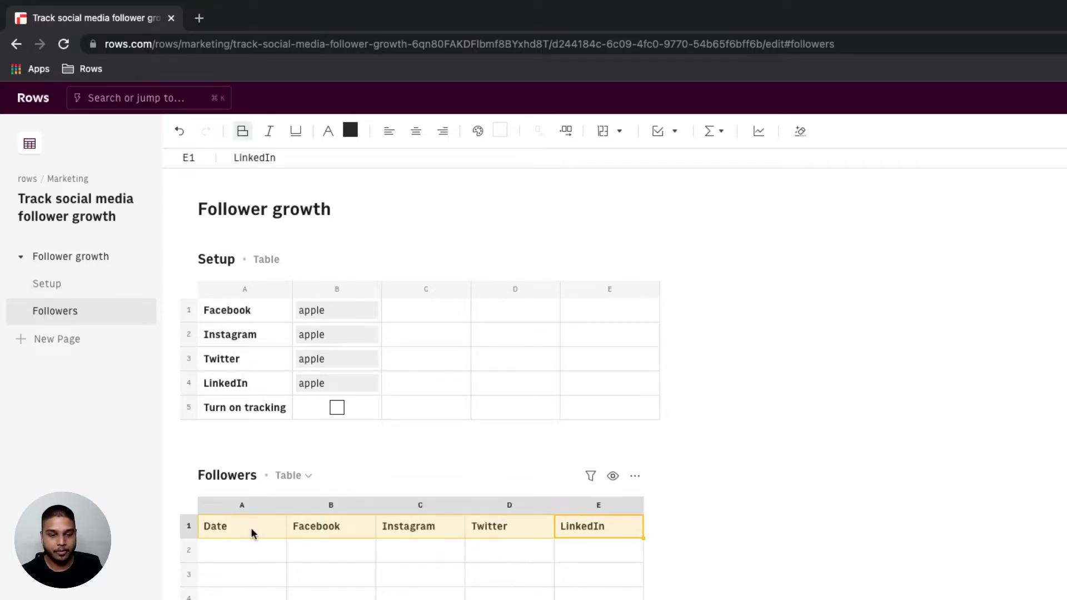
click(499, 130)
click(582, 166)
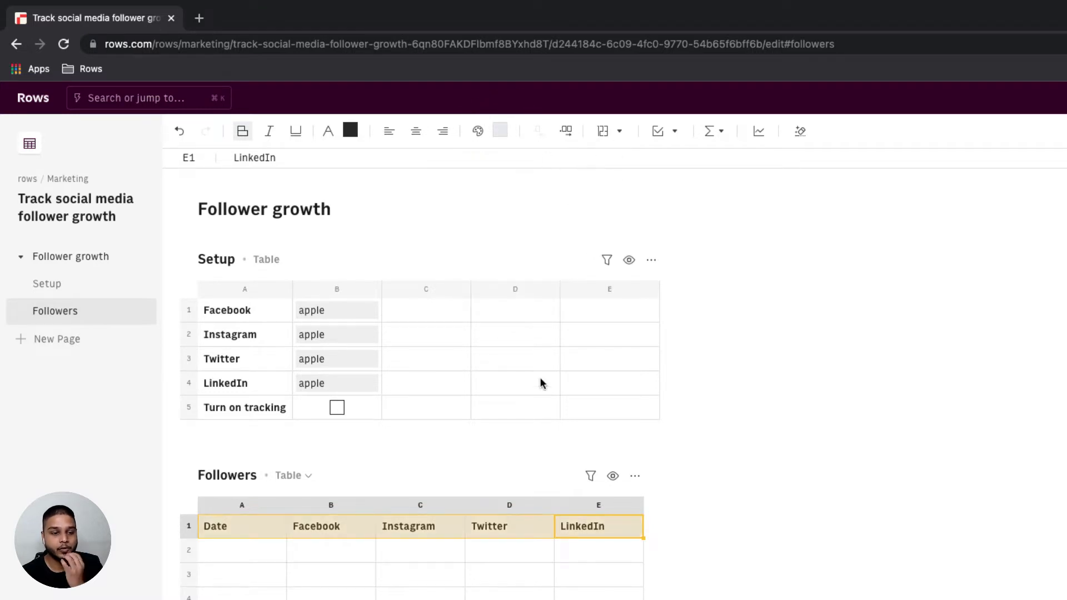
click(253, 552)
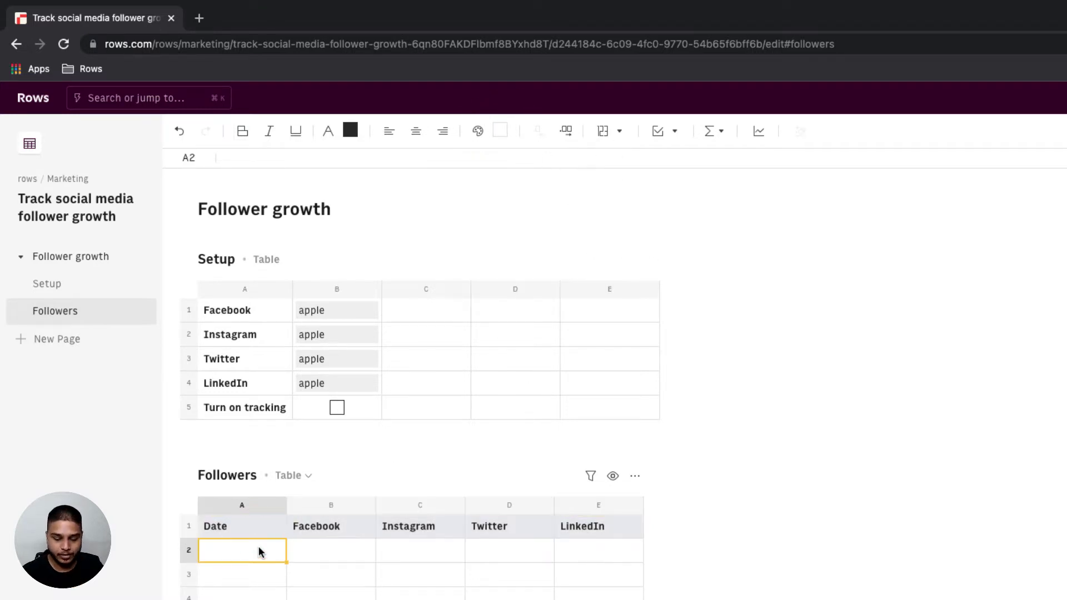
Enter =TODAY() in A2 and =GET_FOLLOWERS_FACEBOOK('Setup'!B1) in B2.
text(=today())
key(Tab)
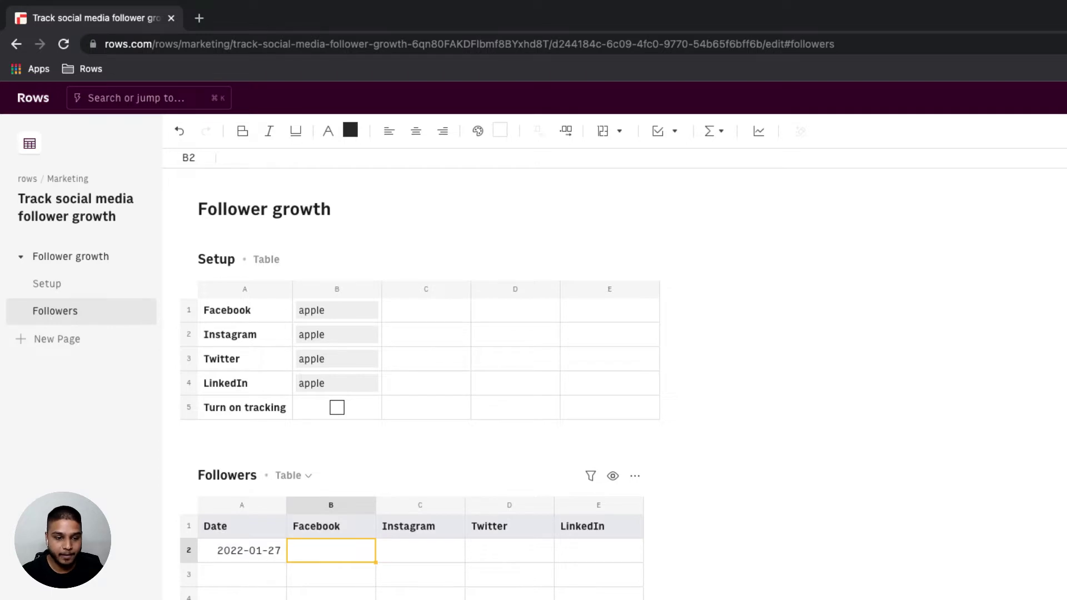
text(=)
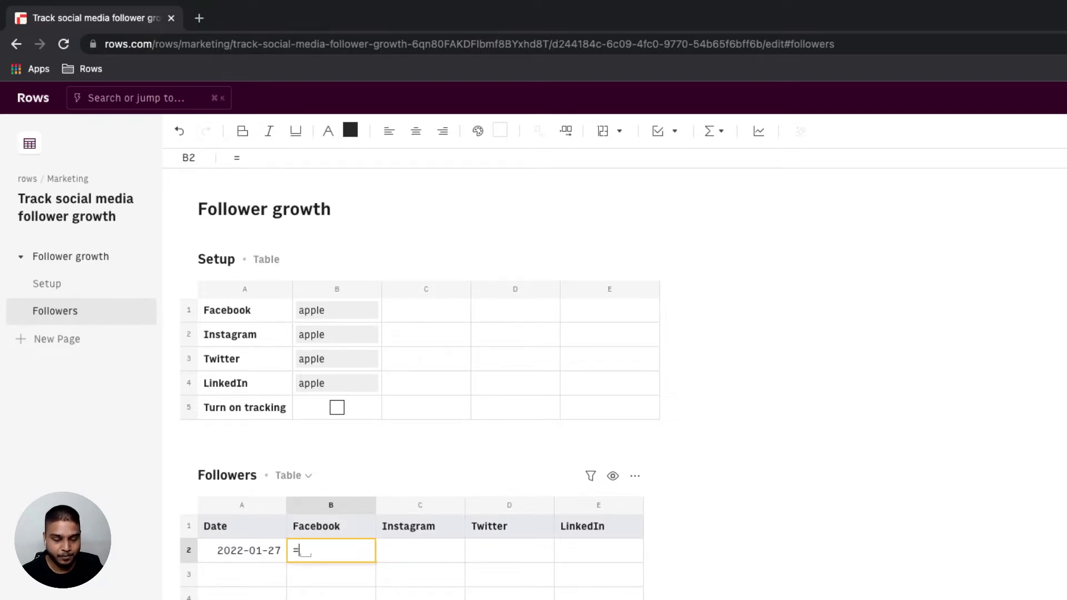
text(follower)
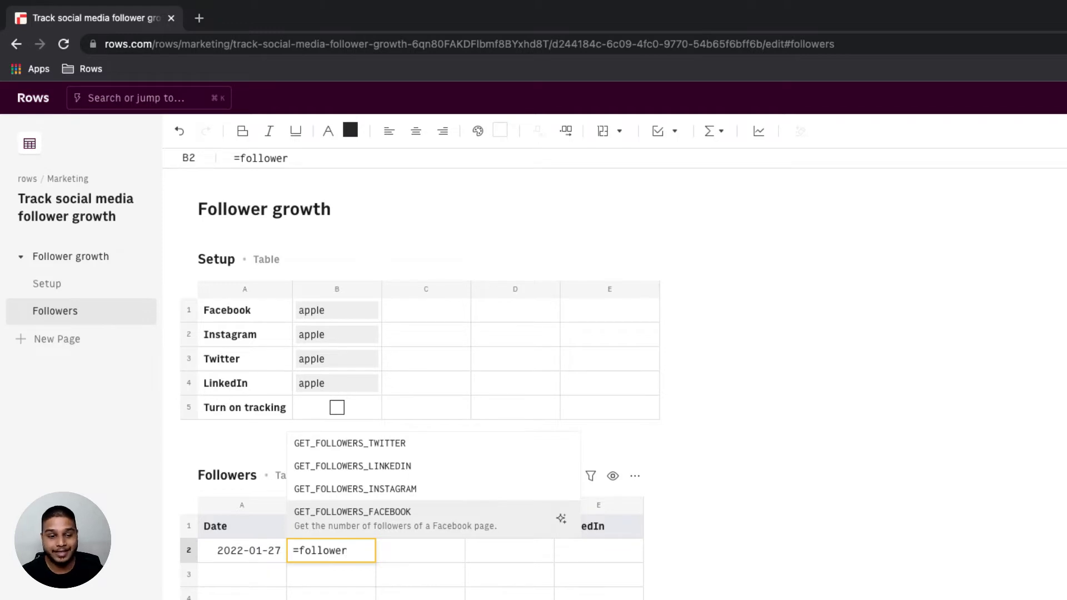
key(Tab)
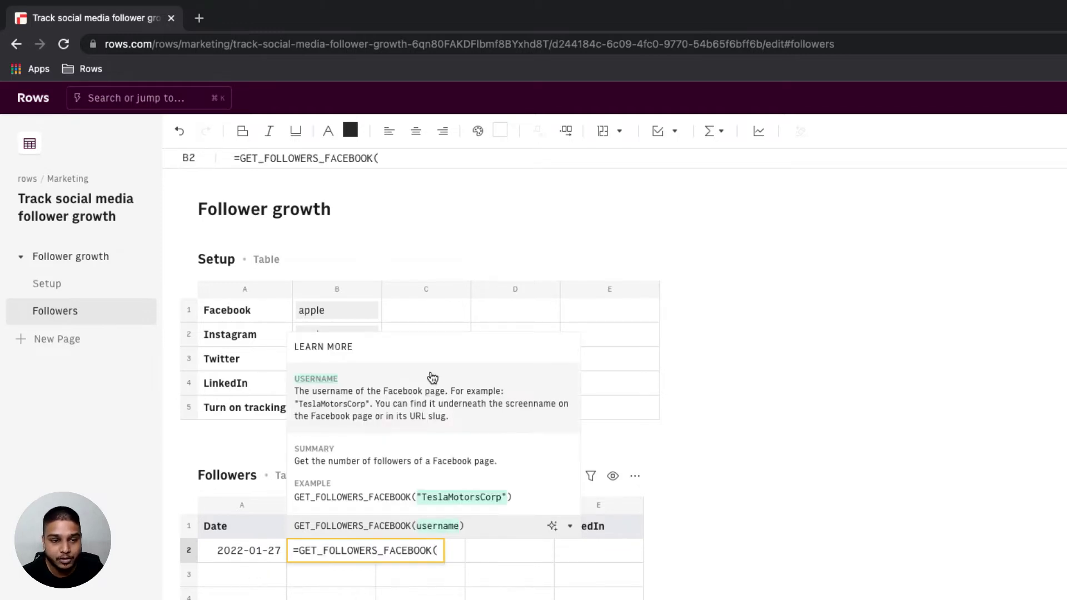
click(340, 311)
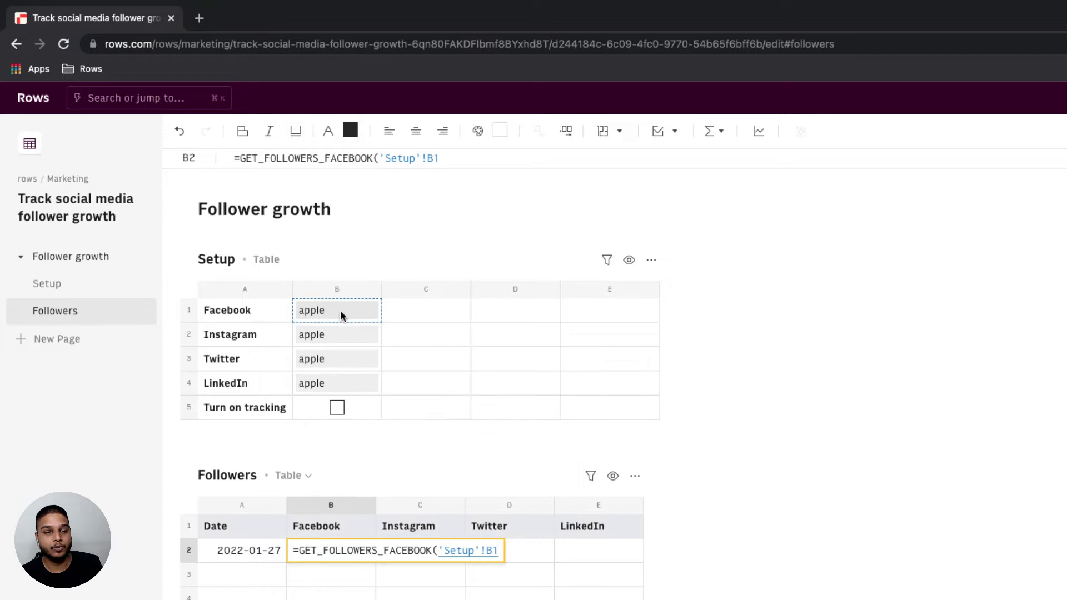
key(Return)
key(Tab)
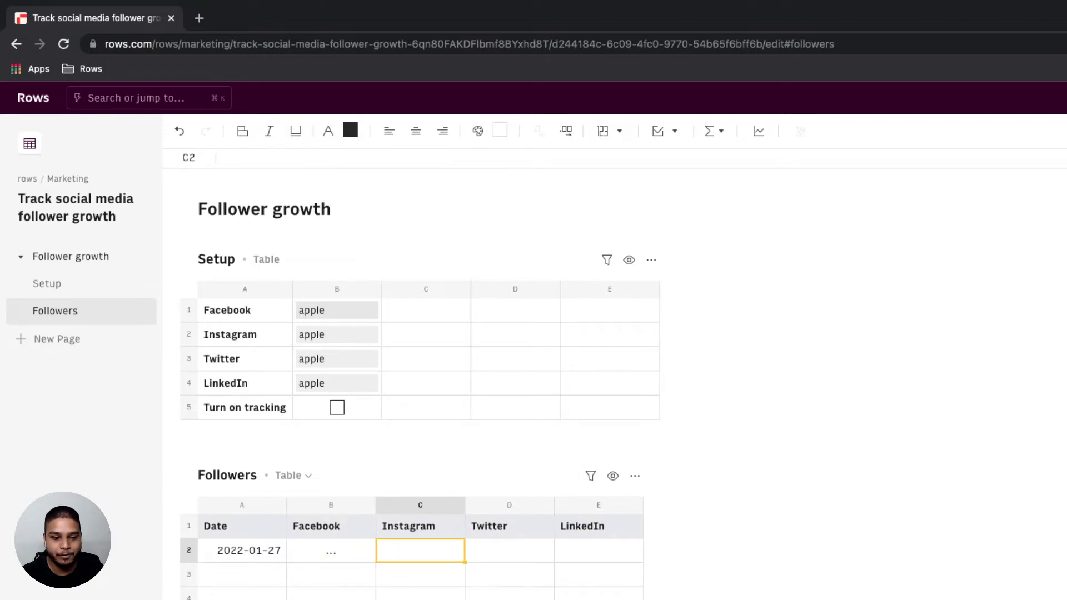
Build C2's GET_FOLLOWERS_INSTAGRAM formula referencing Setup B2.
text(=follower)
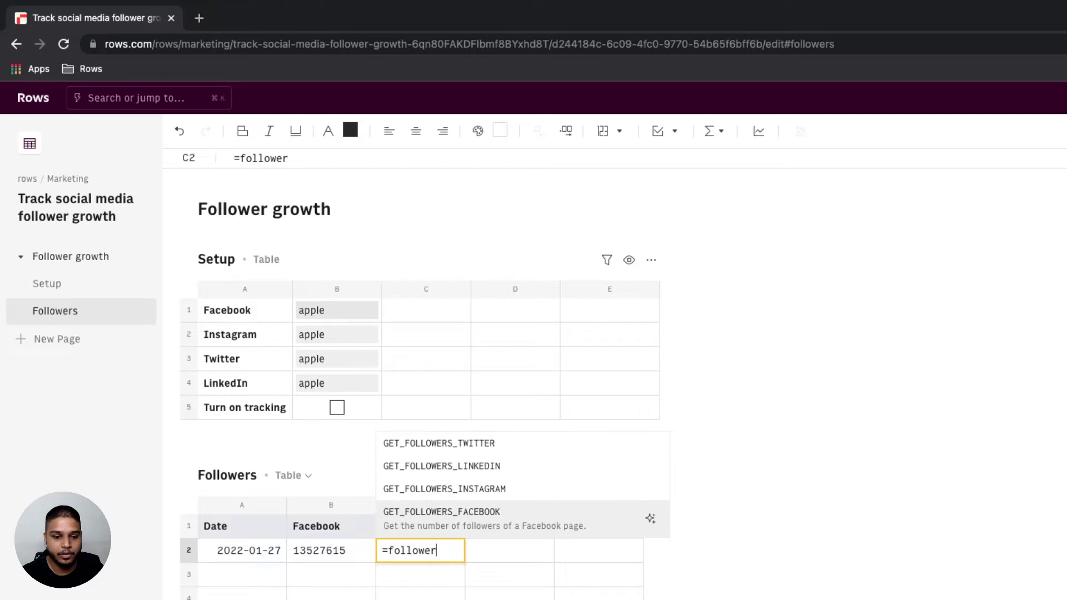
key(Up)
key(Tab)
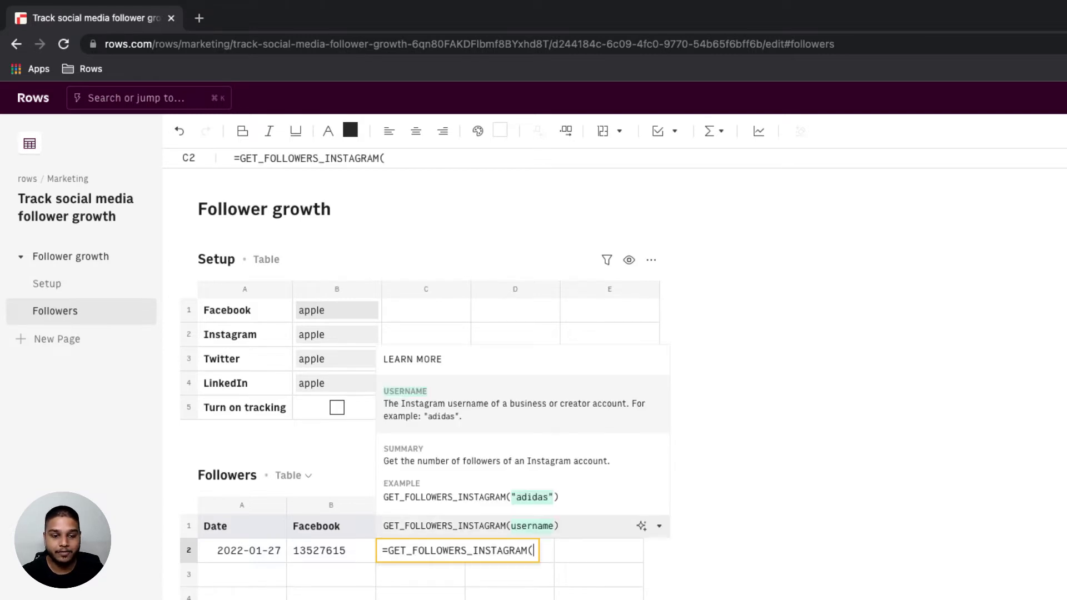
click(315, 338)
Commit the Instagram formula and enter =GET_FOLLOWERS_TWITTER('Setup'!B3) in D2.
key(Tab)
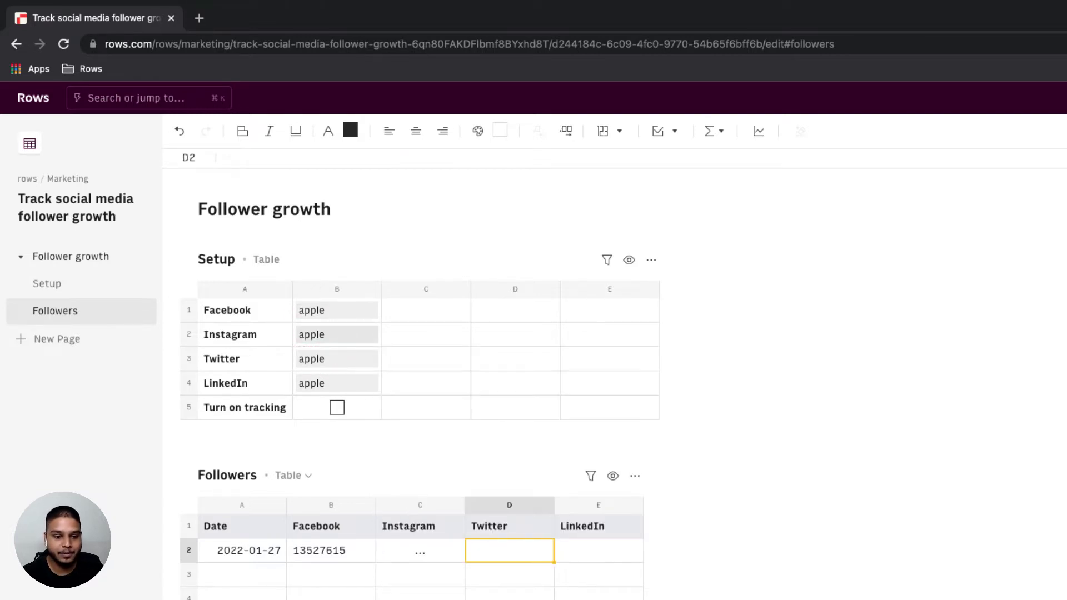
text(=f)
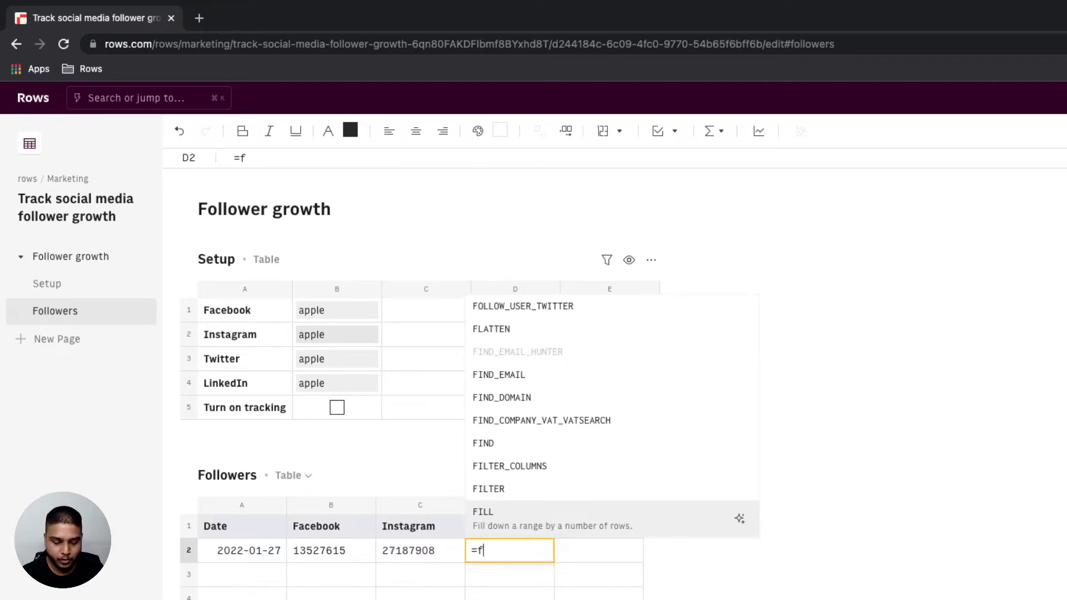
text(ollowers)
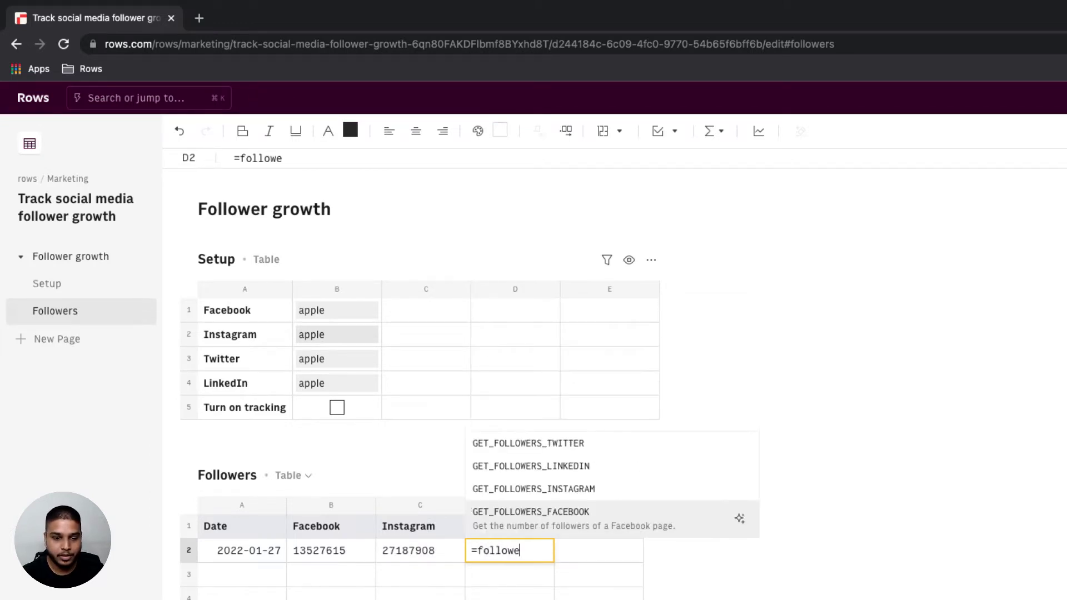
key(Up)
key(Up)
key(Up)
key(Return)
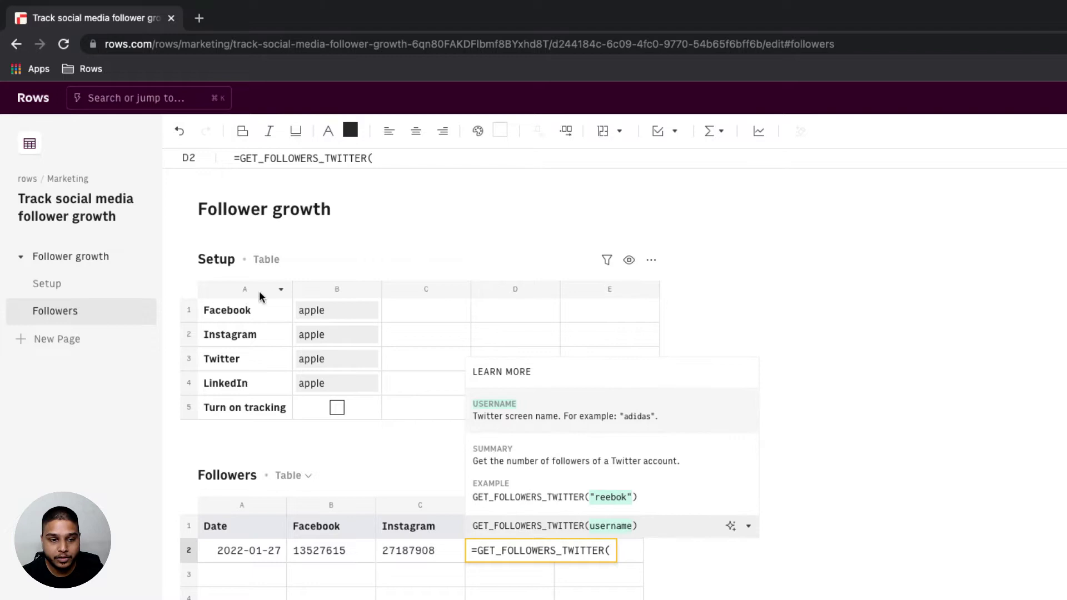
click(321, 361)
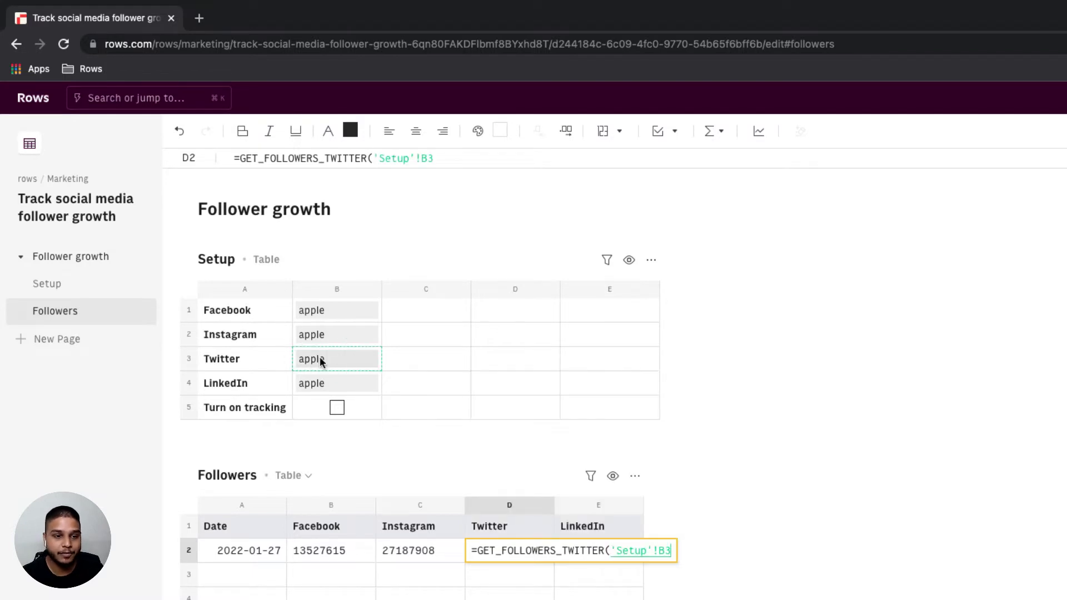
key(Tab)
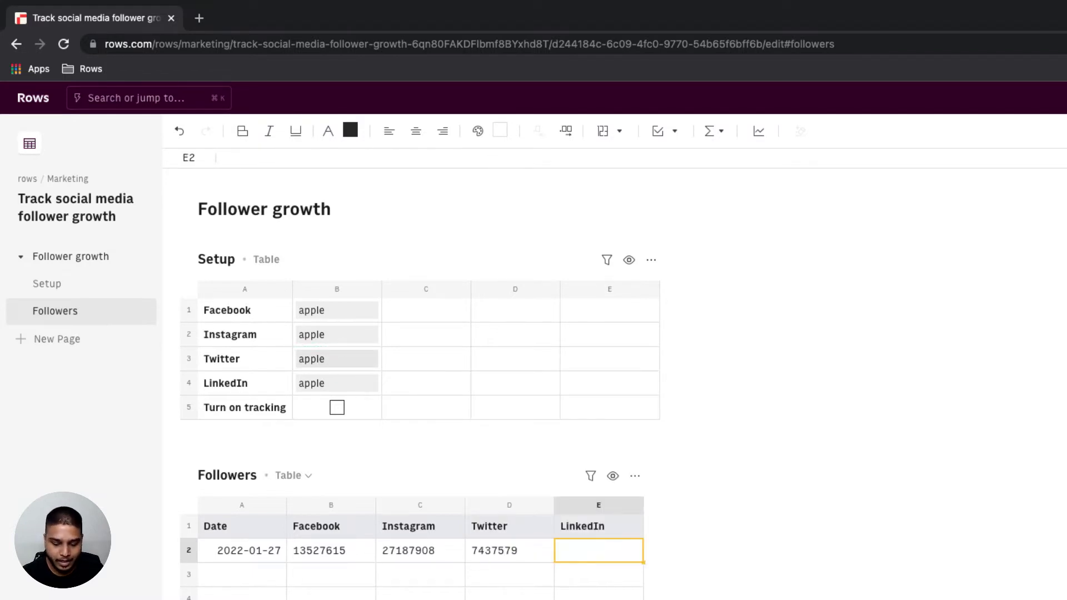
Enter =GET_FOLLOWERS_LINKEDIN('Setup'!B4) in E2 and check its result.
text(=follower)
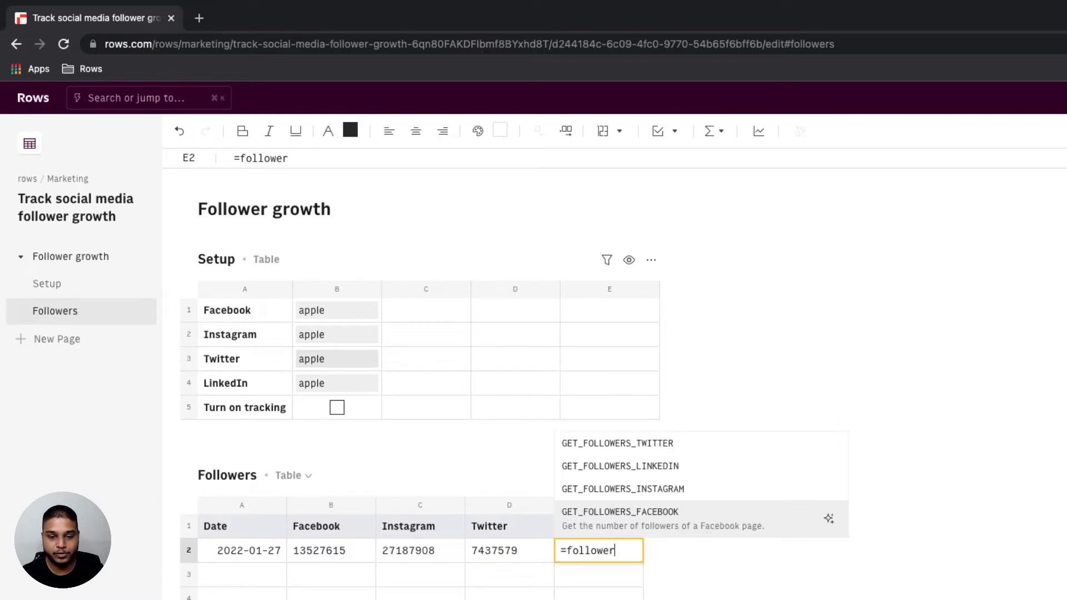
key(Up)
key(Up)
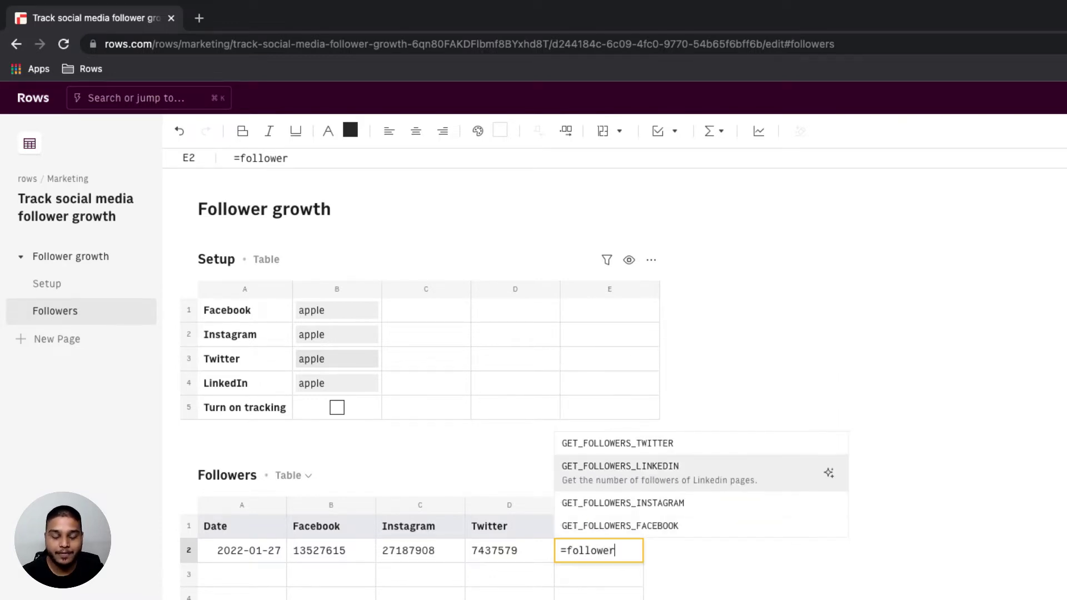
key(Tab)
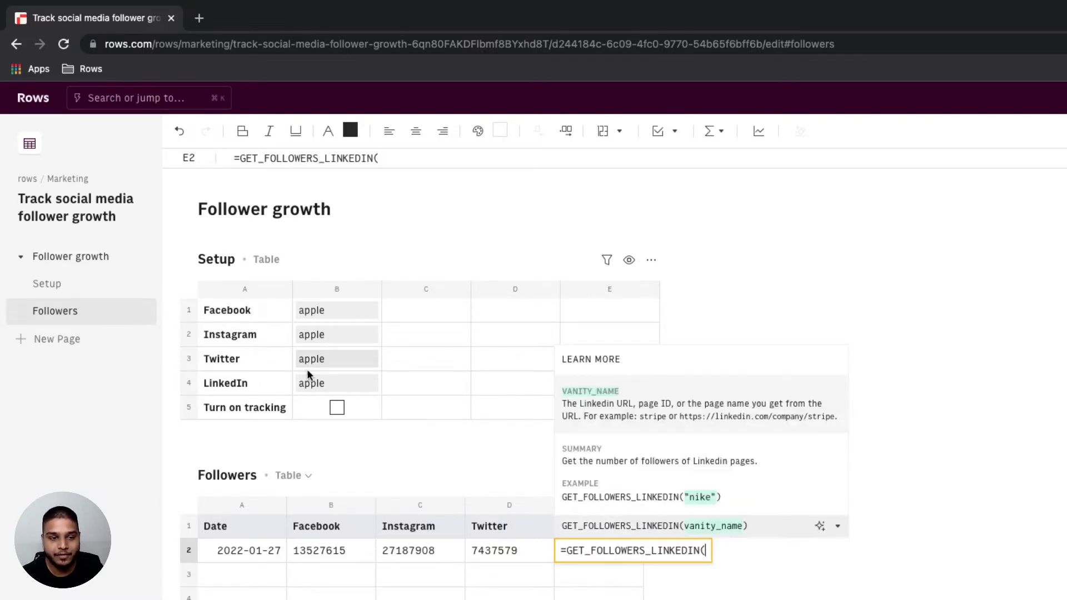
click(309, 382)
key(Return)
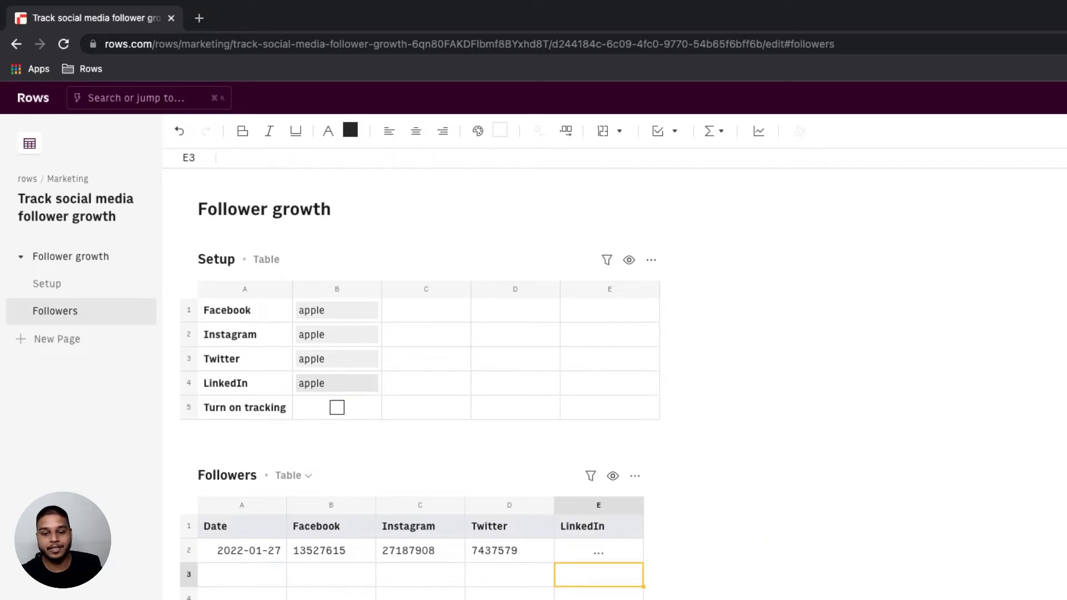
key(Up)
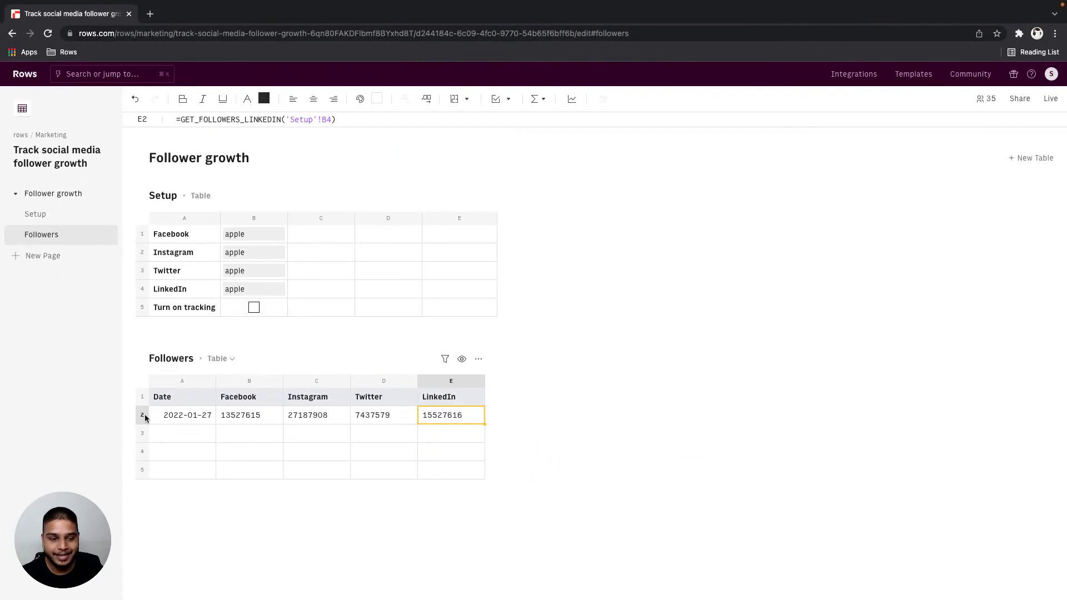
Delete the empty rows 3–5 from the Followers table.
click(142, 433)
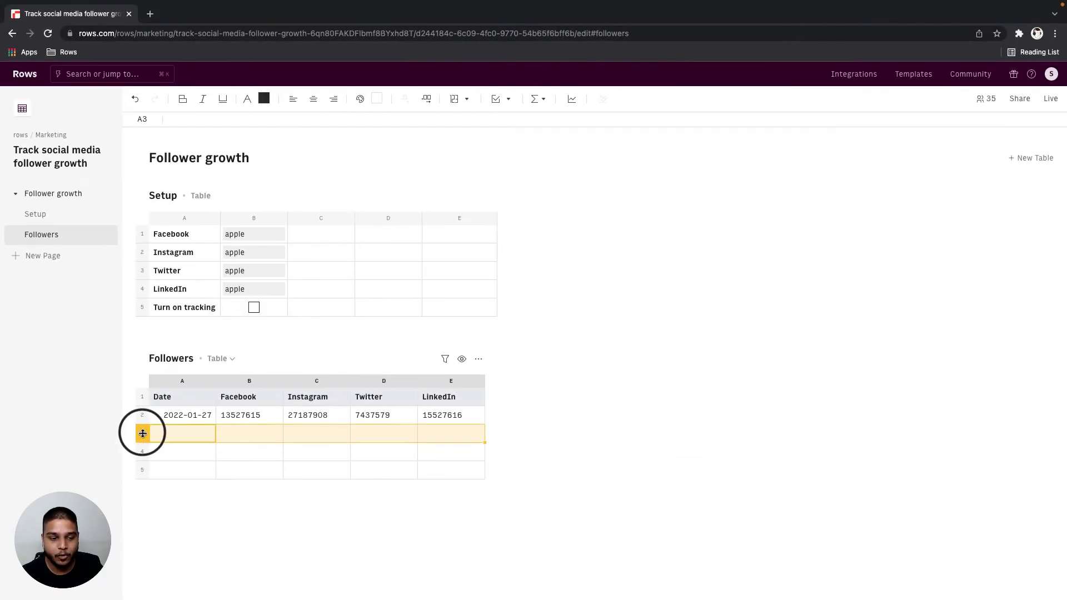
shift+click(144, 471)
right_click(143, 473)
click(201, 573)
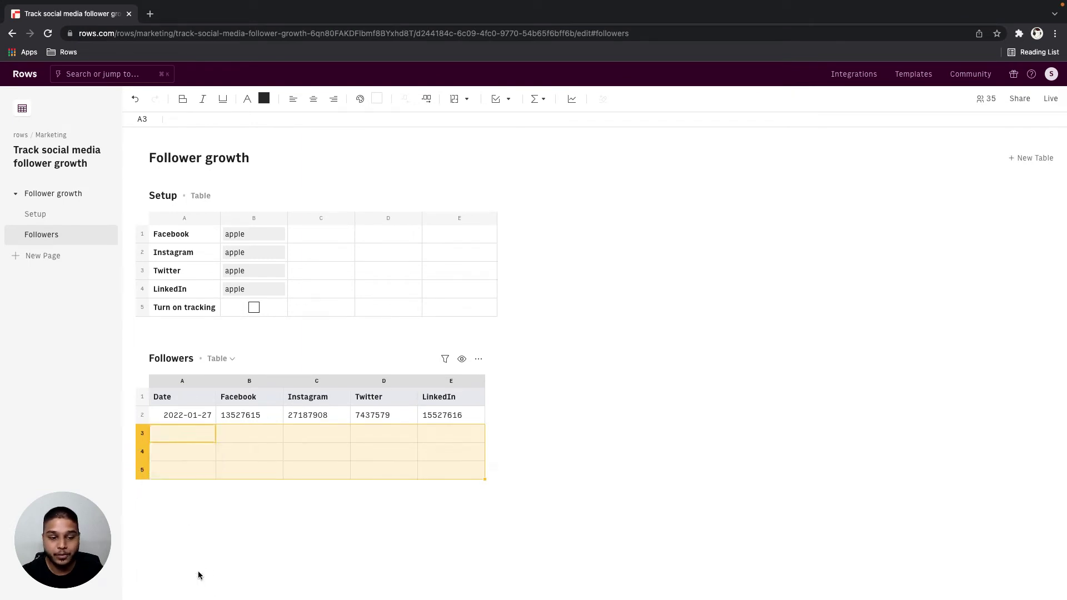
click(325, 419)
key(Right)
key(Right)
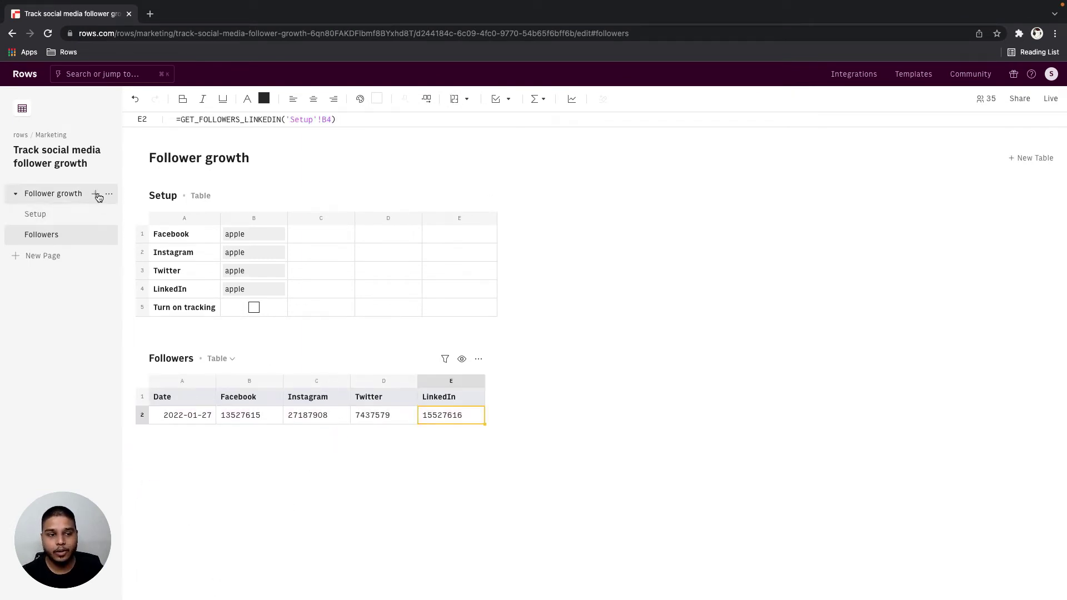
Add a new table to the page and name it Log.
click(95, 194)
double_click(52, 251)
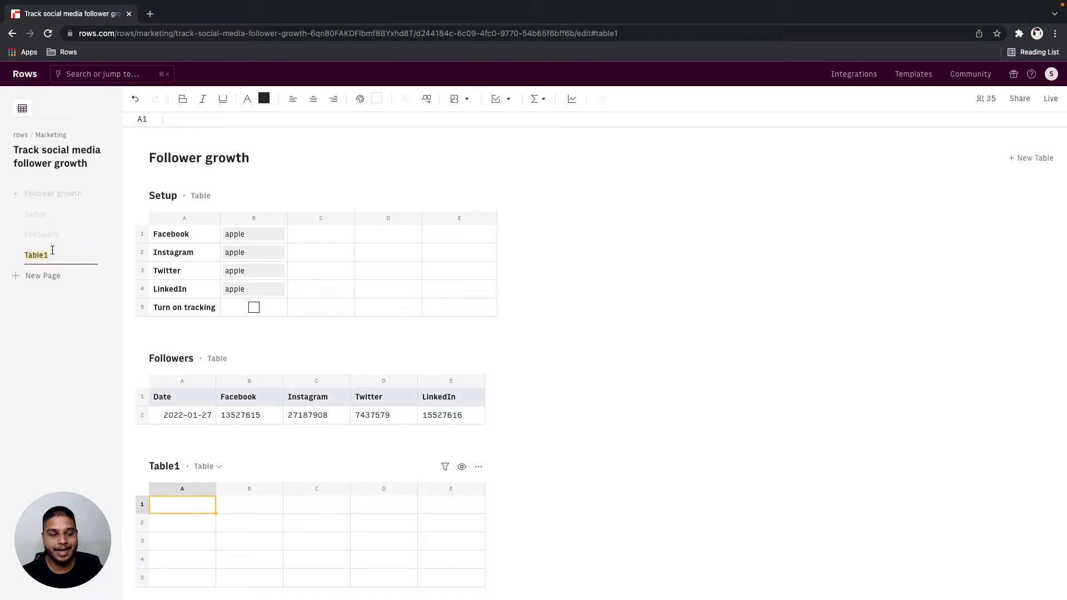
text(Log)
key(Return)
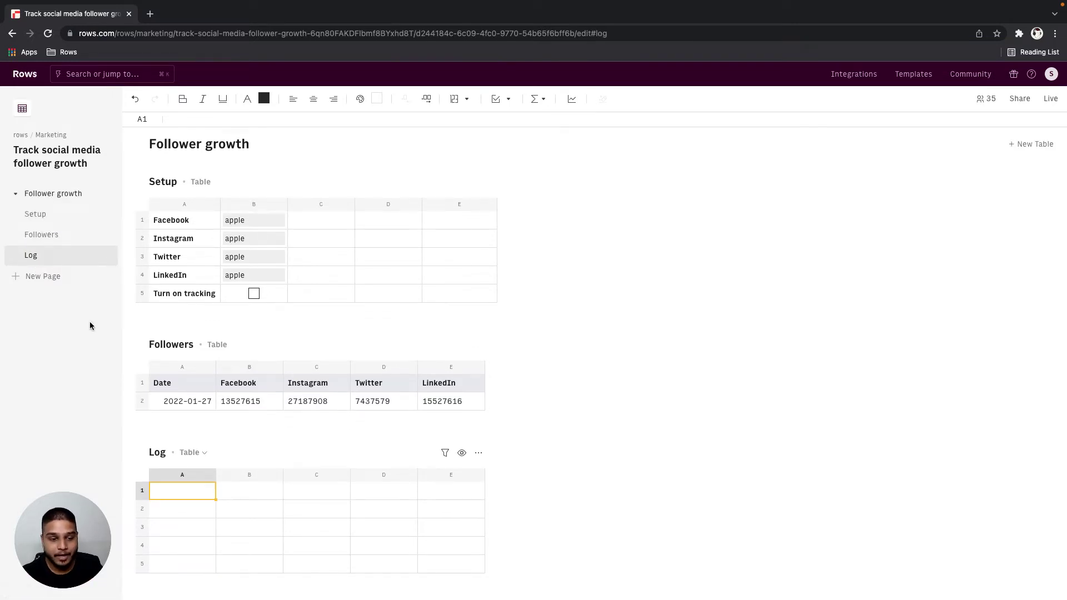
Copy the Followers header row A1:E1 into Log row 1.
click(167, 383)
shift+click(439, 383)
key(ctrl+c)
click(172, 489)
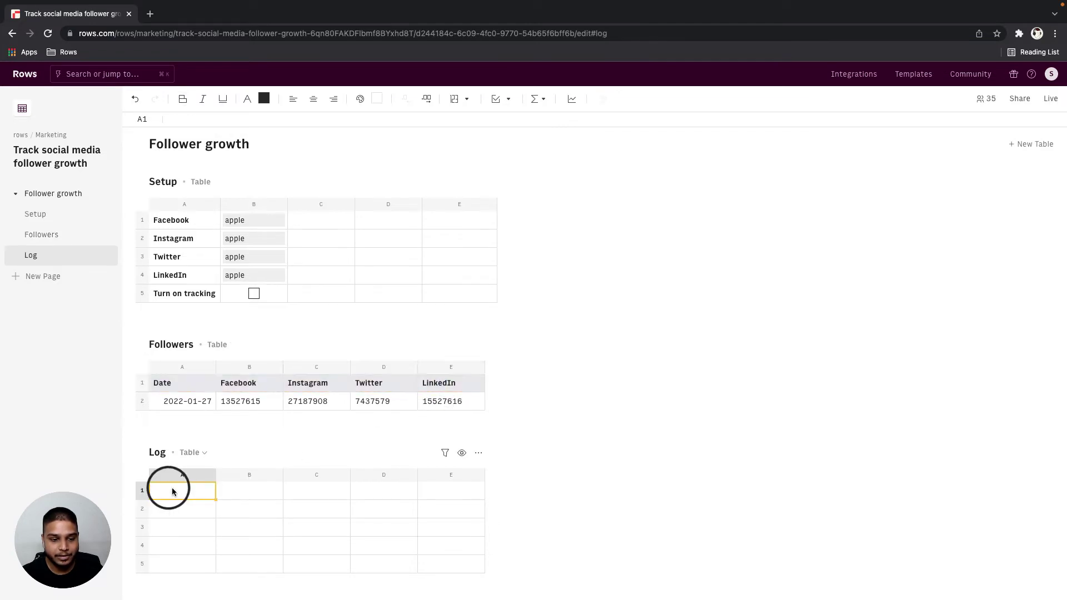
key(ctrl+v)
Give the Log header row a black fill with white text.
click(371, 100)
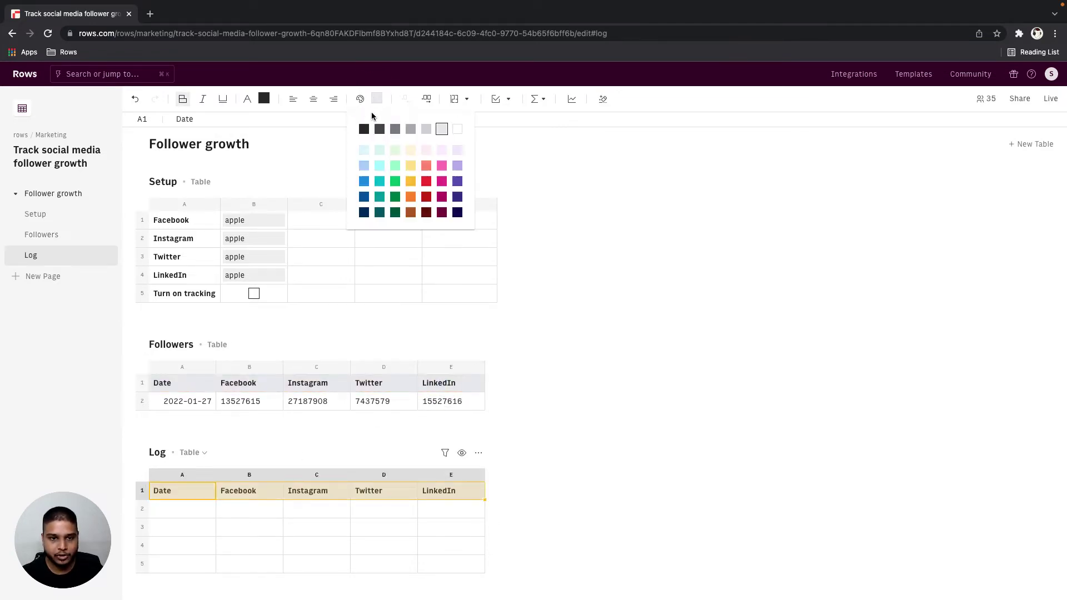
click(338, 120)
click(265, 99)
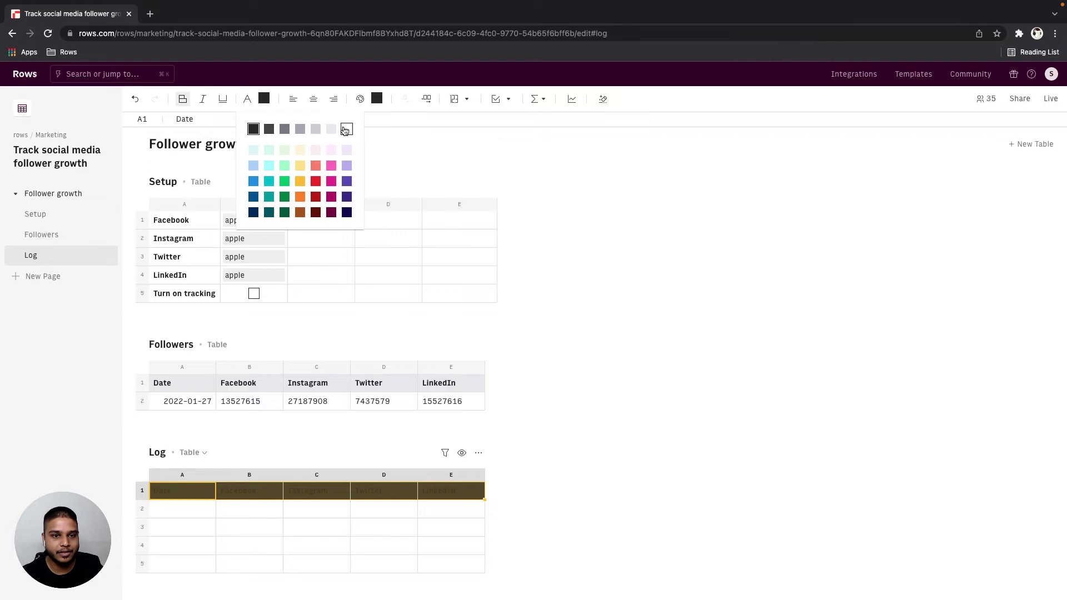
click(347, 129)
click(382, 220)
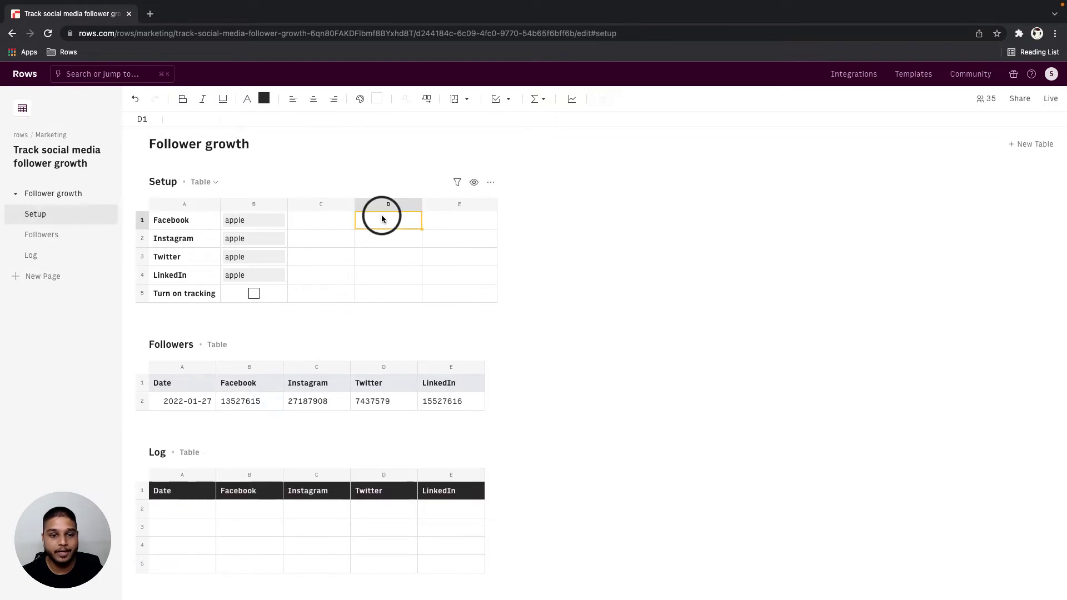
Enter =INSERT('Followers'!A1:E2,'Log'!A1:E1) in Setup E1.
click(465, 225)
text(=ins)
key(Tab)
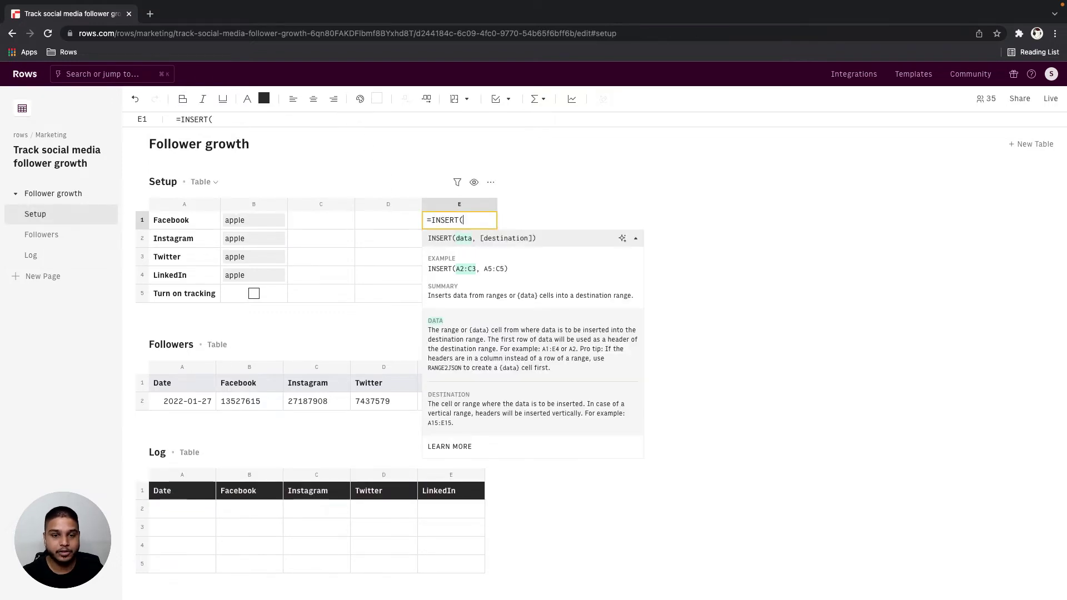
drag(178, 383, 459, 406)
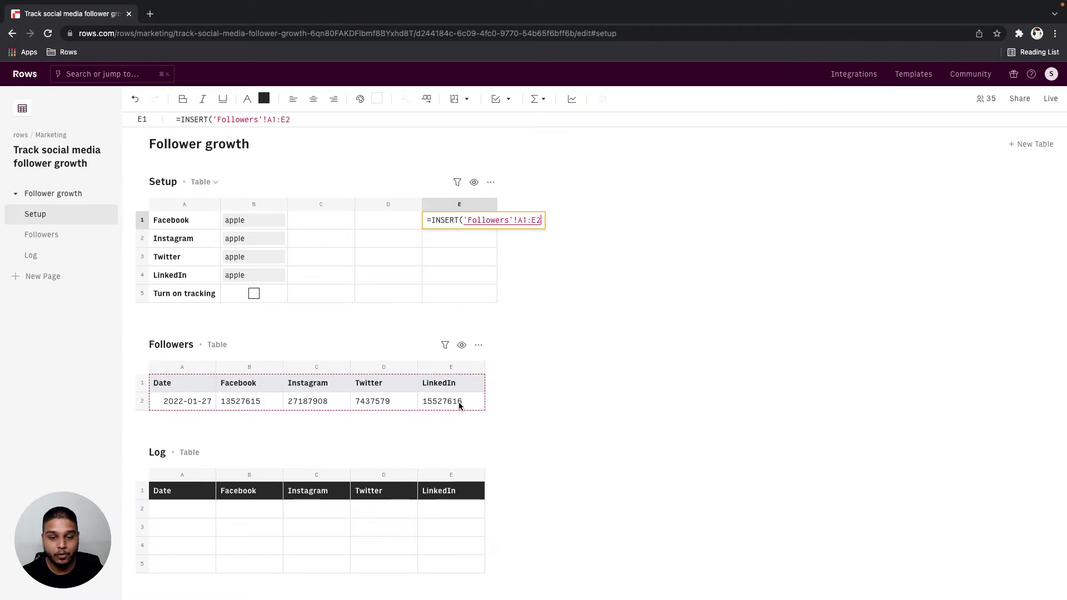
text(,)
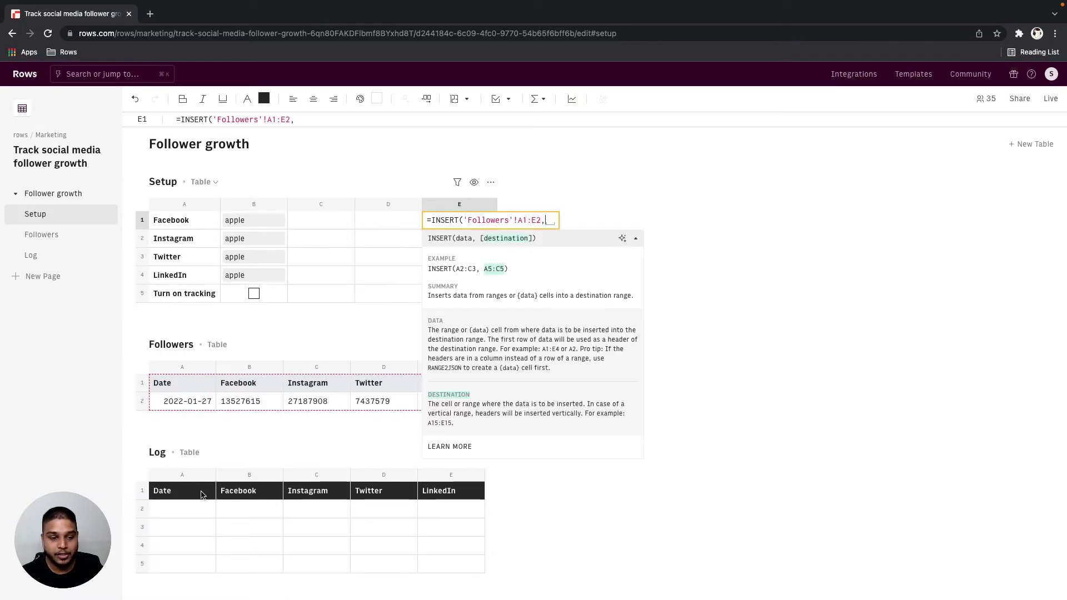
drag(202, 494, 432, 495)
key(Return)
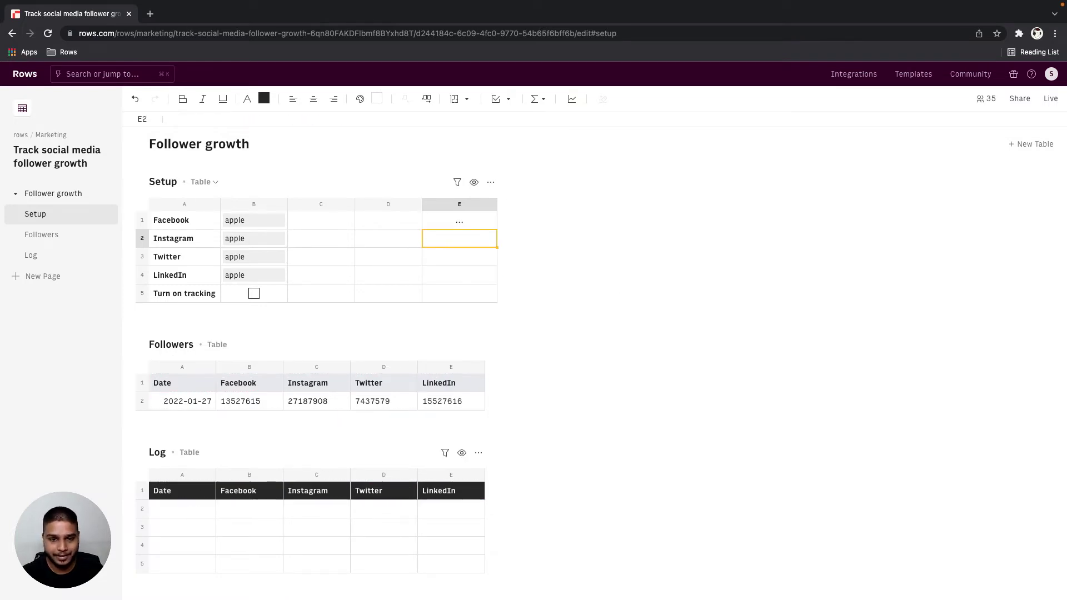
Label Setup D1 'Add to log' and reopen E1's formula for rewriting.
click(388, 220)
text(Add to )
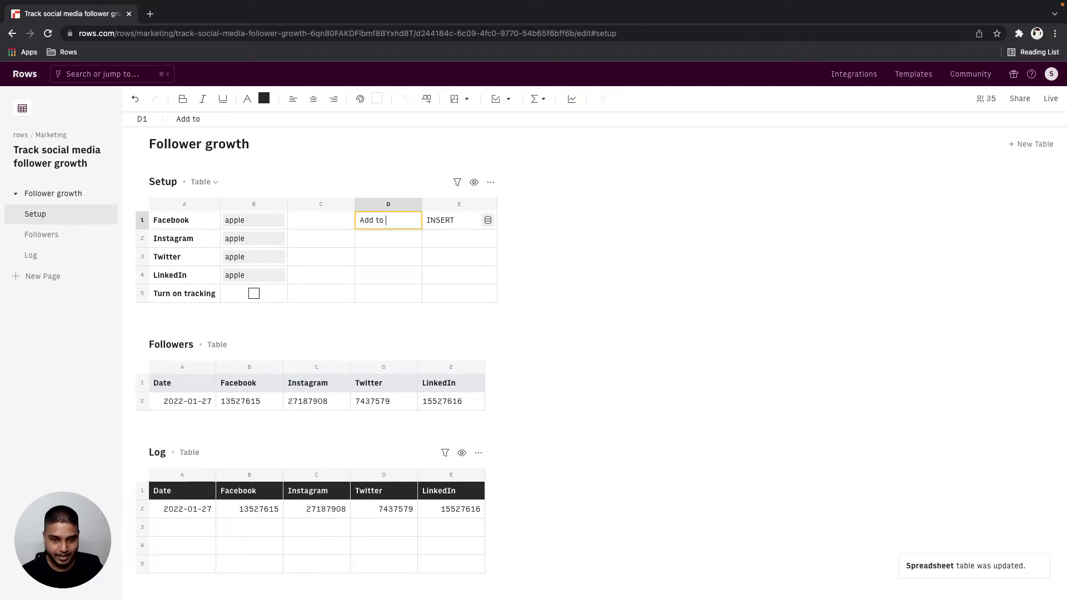
text(log)
key(Tab)
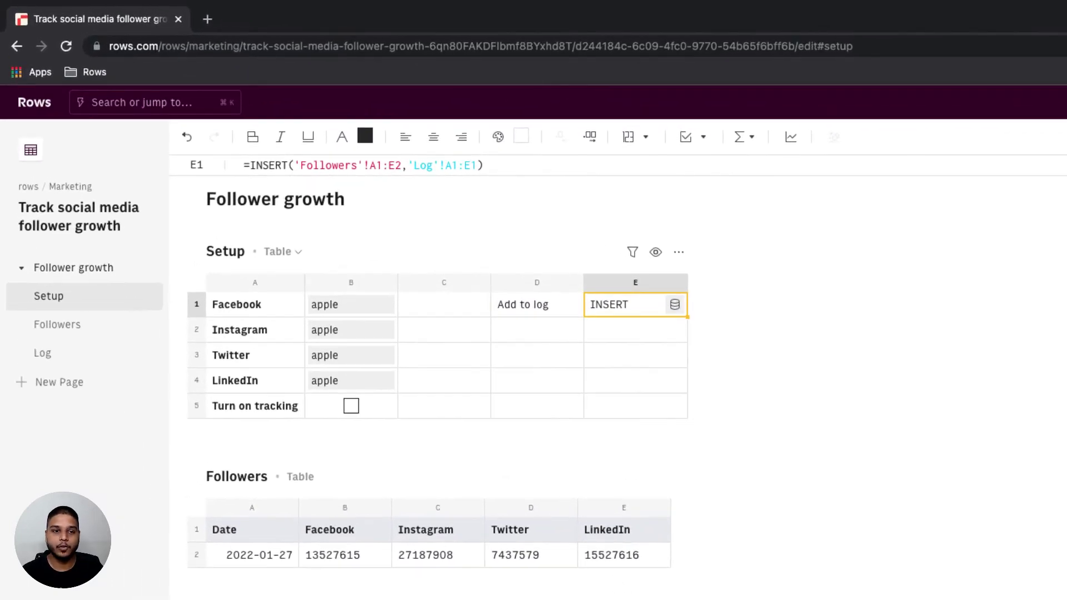
key(Return)
key(super+a)
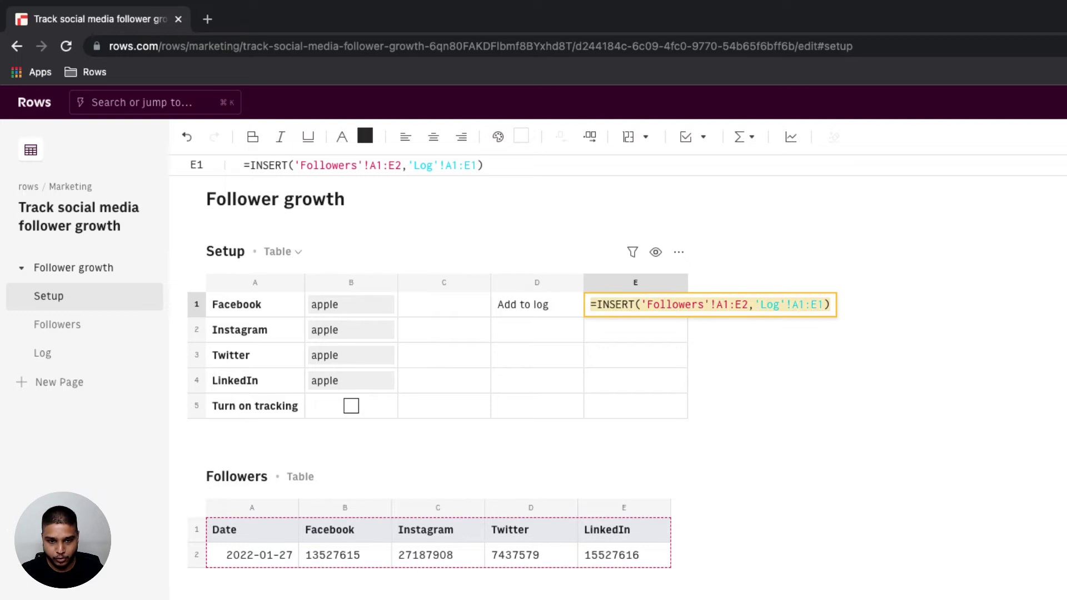
Wrap E1's INSERT in an IF on checkbox B5, with a tracking reminder otherwise.
text(=if()
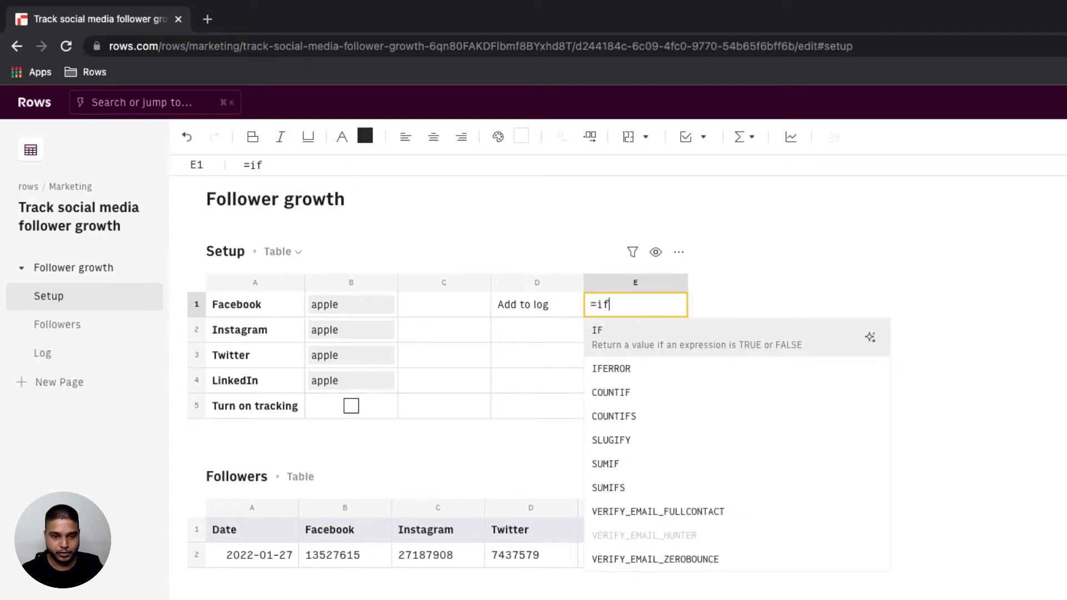
click(370, 410)
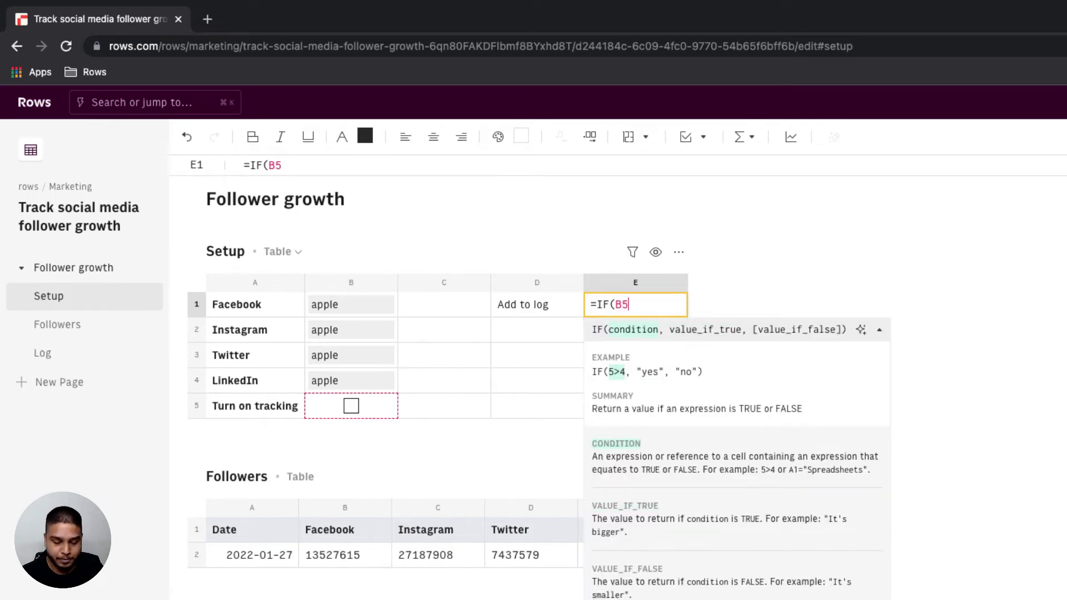
text(,)
key(super+v)
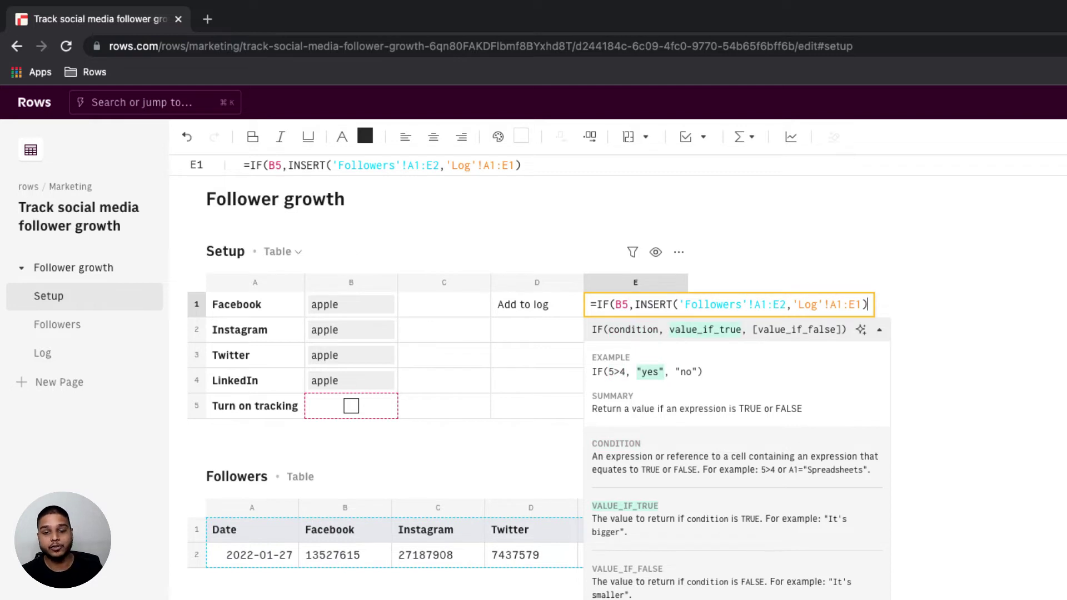
text(,"")
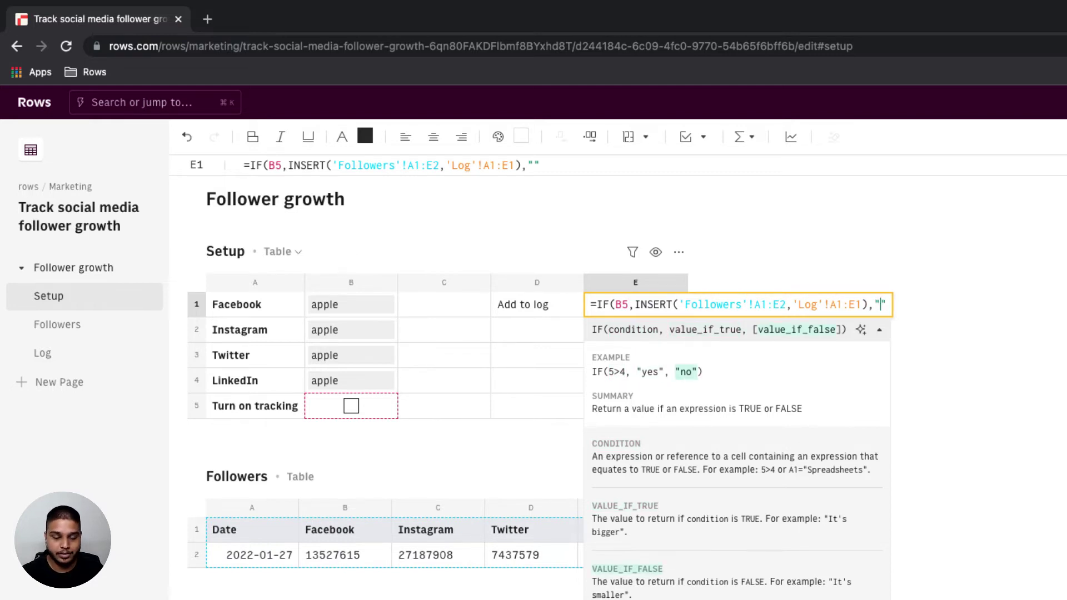
text(True on track)
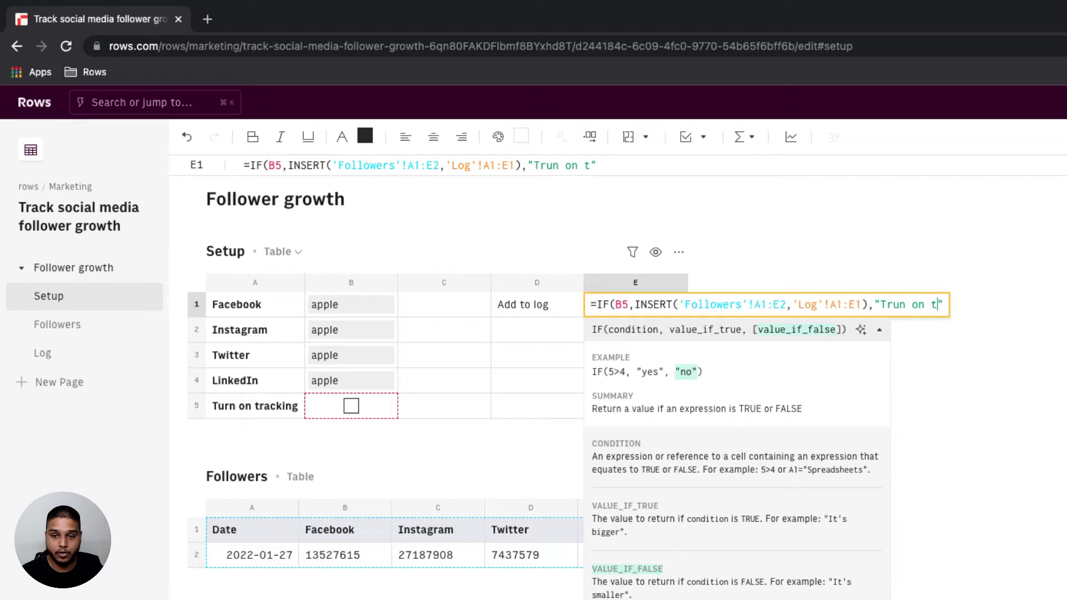
key(Return)
click(636, 305)
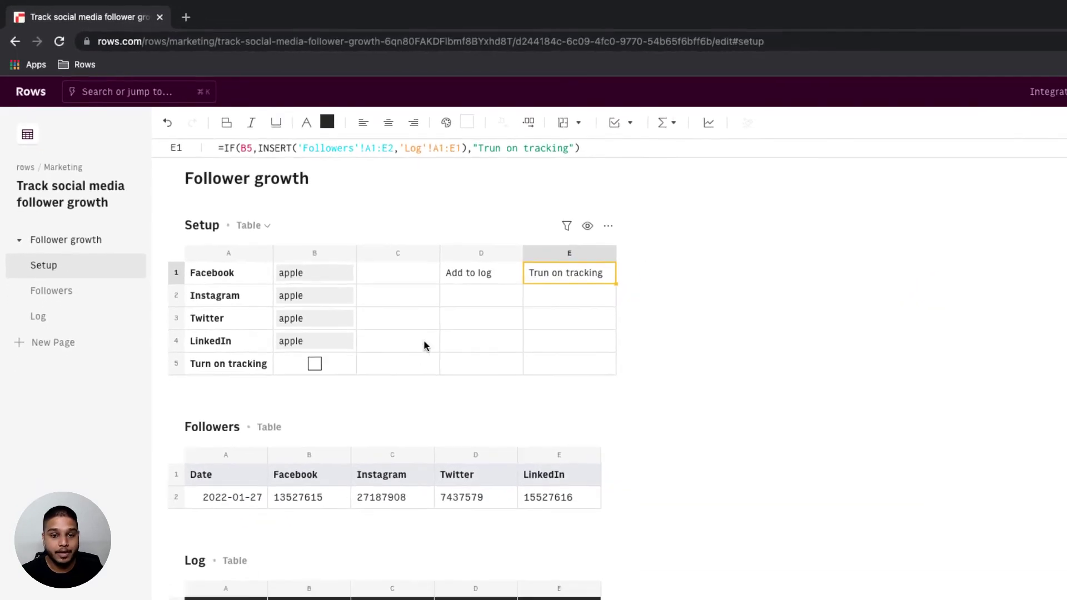
Tick Turn on tracking and clear the duplicate Log row 3.
click(352, 405)
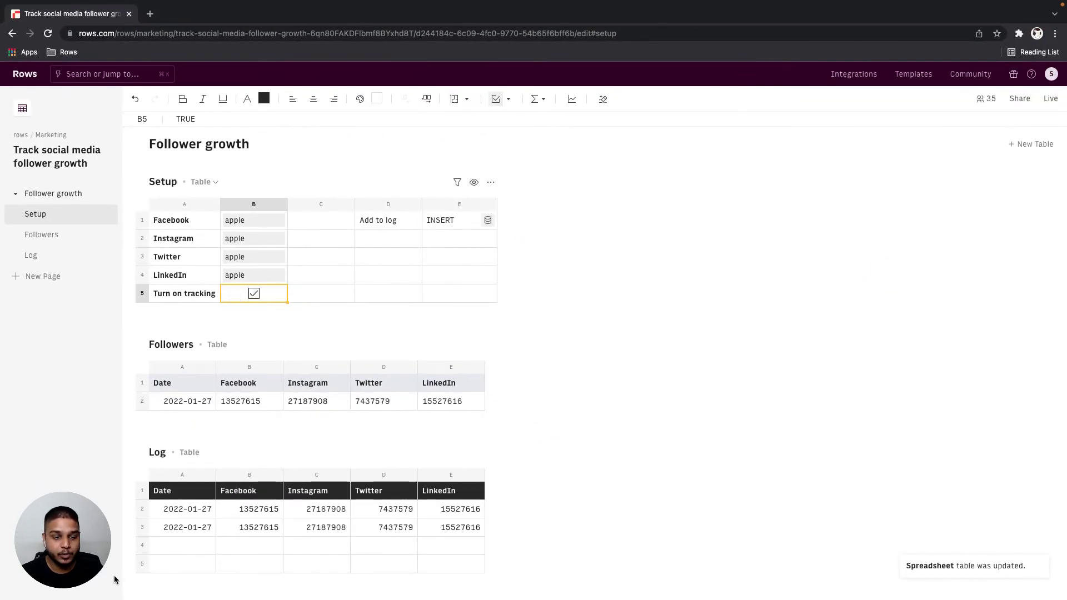
click(142, 528)
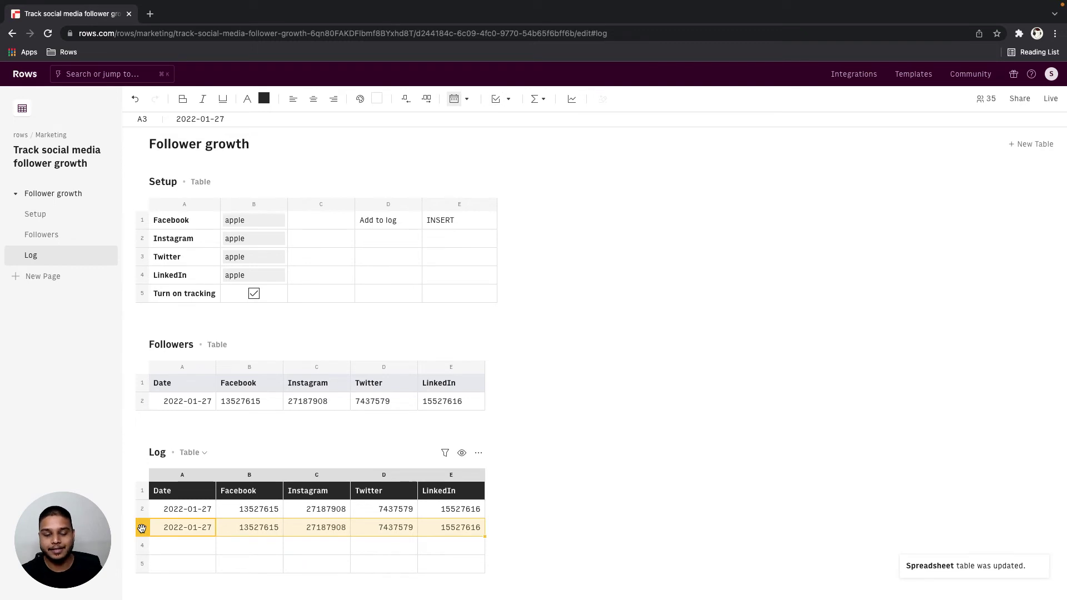
key(Delete)
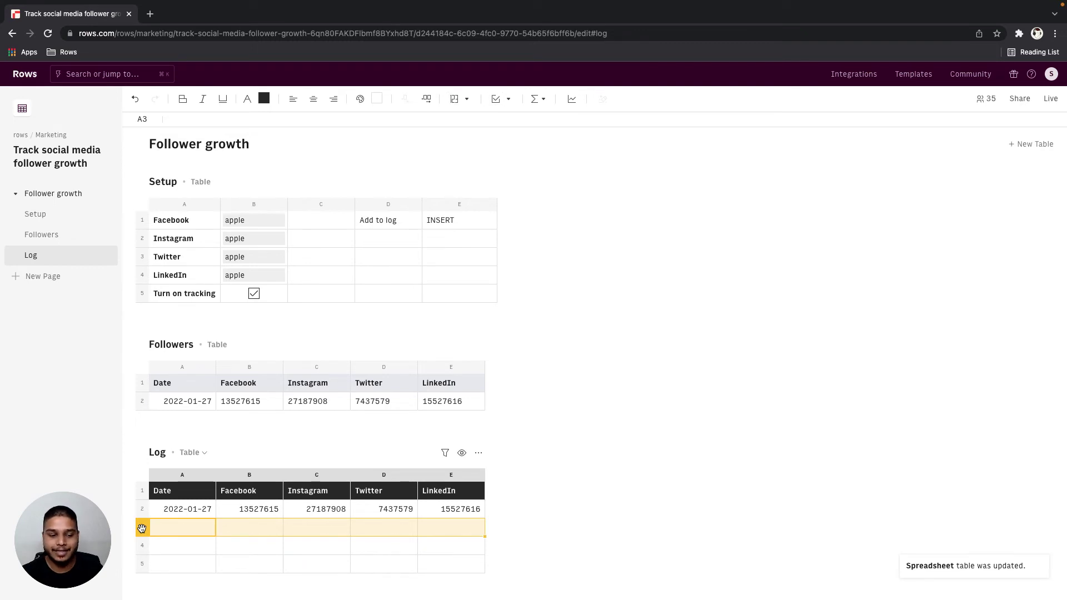
click(401, 239)
click(431, 238)
Enter =SCHEDULE(Followers A2:E2, "every day 09:00") in Setup E2 and label D2 Automate.
text(=sched)
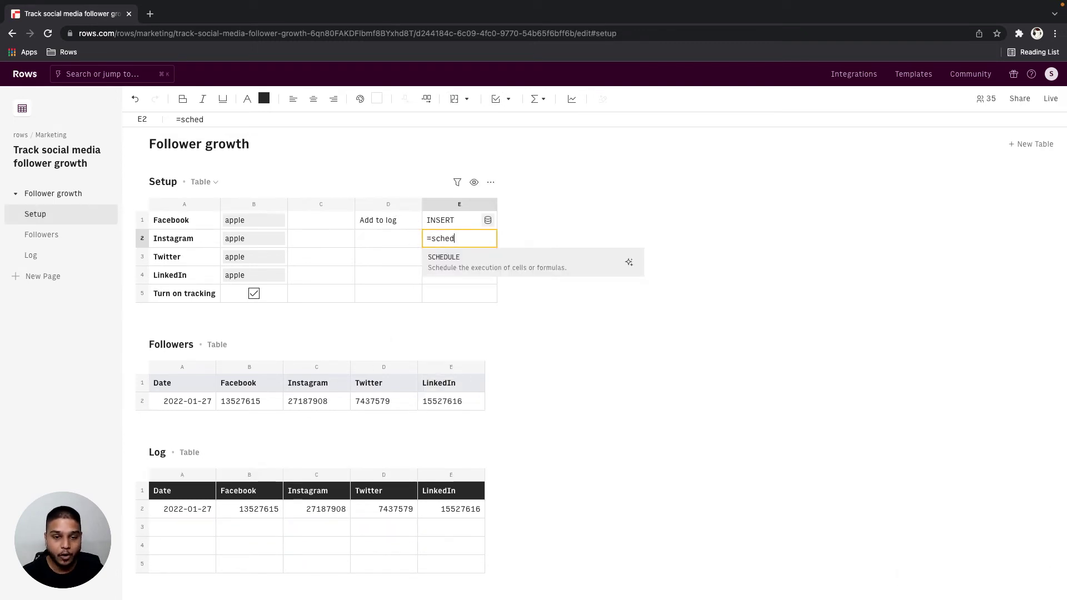
key(Tab)
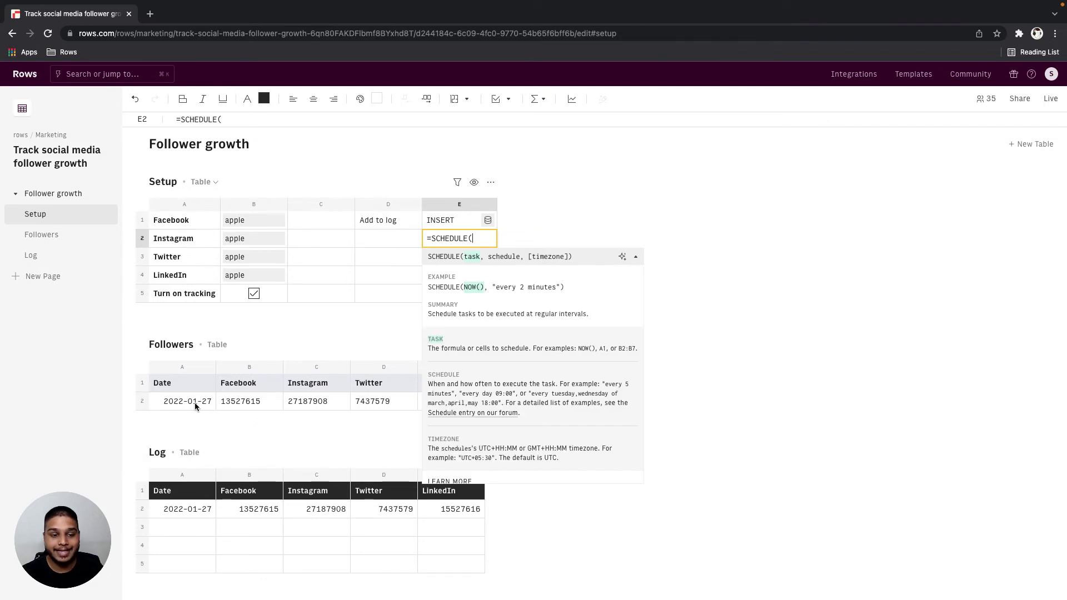
drag(196, 407, 420, 407)
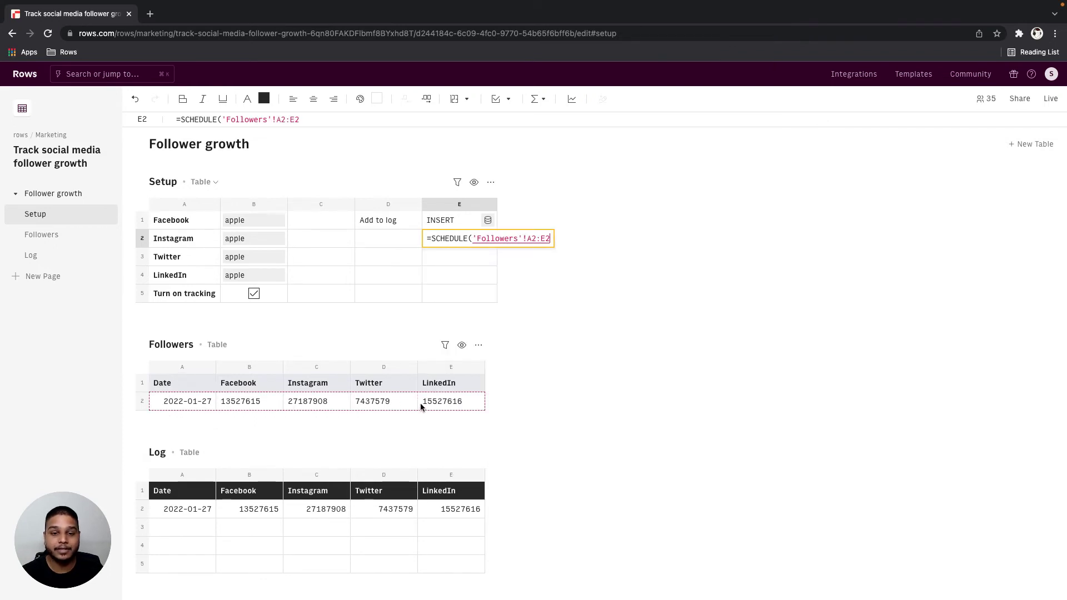
text(,"ever)
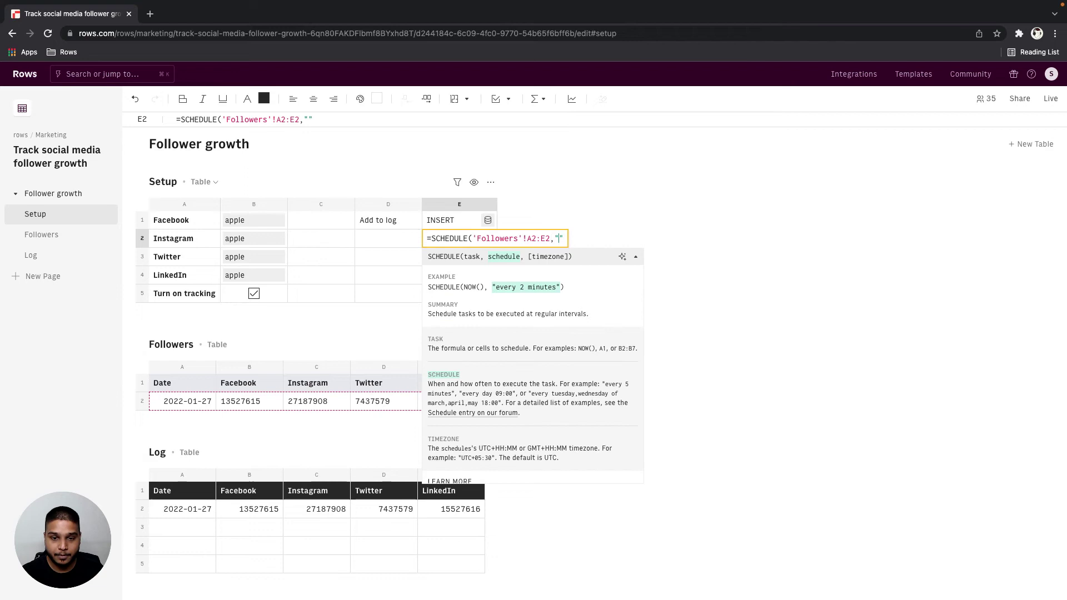
text(y day 09)
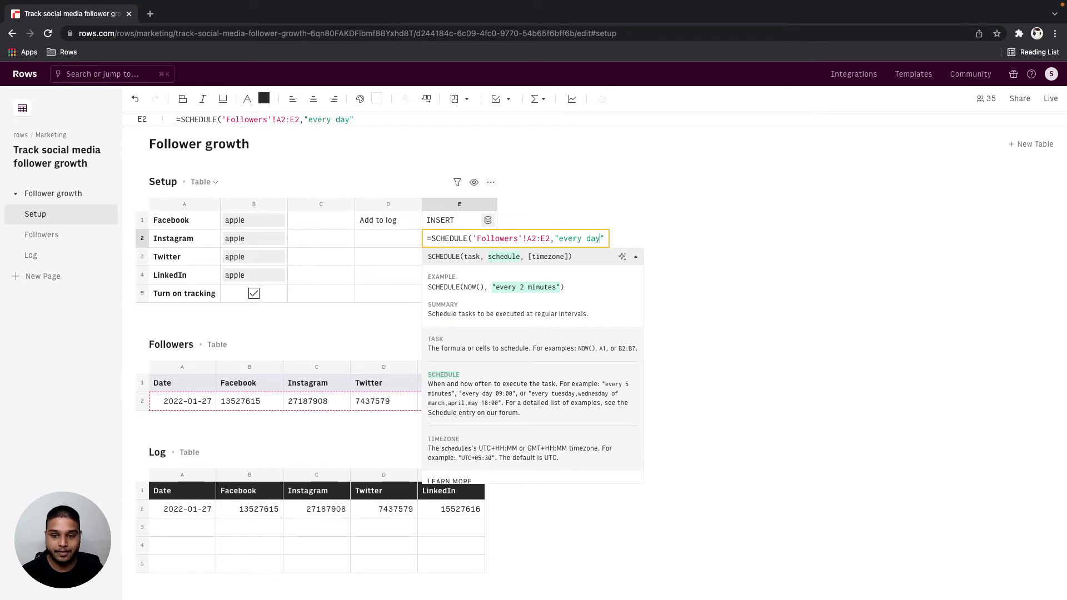
text(:00)
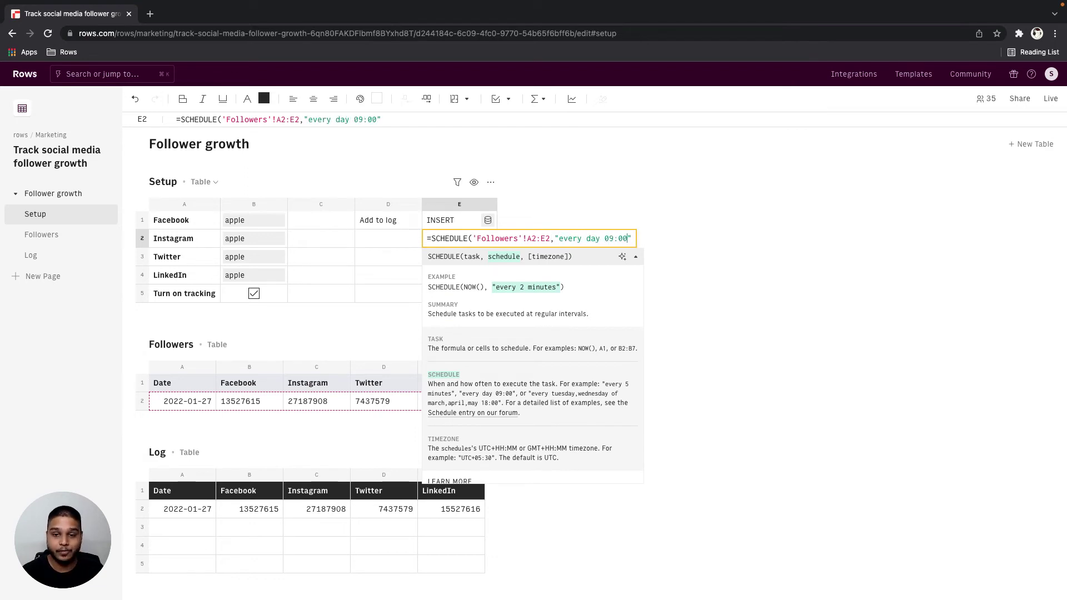
key(Return)
click(388, 238)
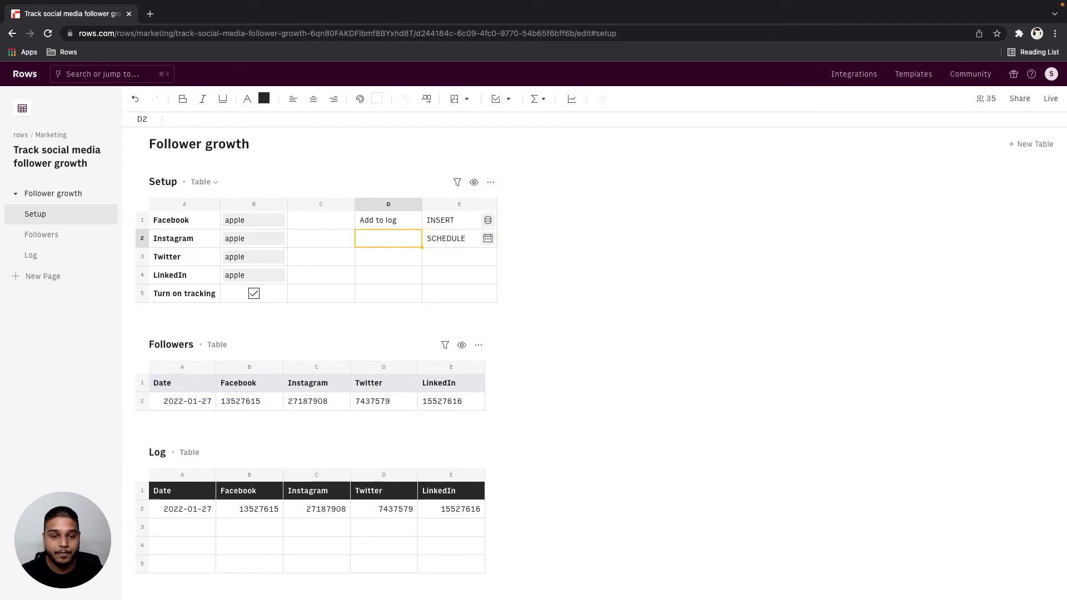
text(Automate)
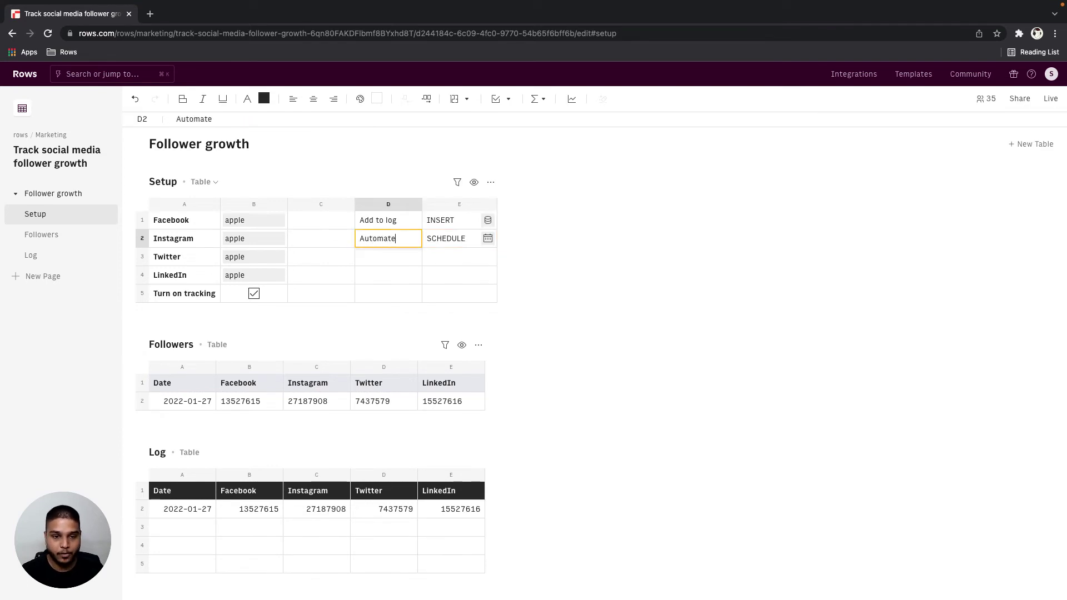
double_click(459, 238)
Rewrite E2 as =IF(B5, SCHEDULE(...), "Turn on tracking").
key(shift+End)
key(super+c)
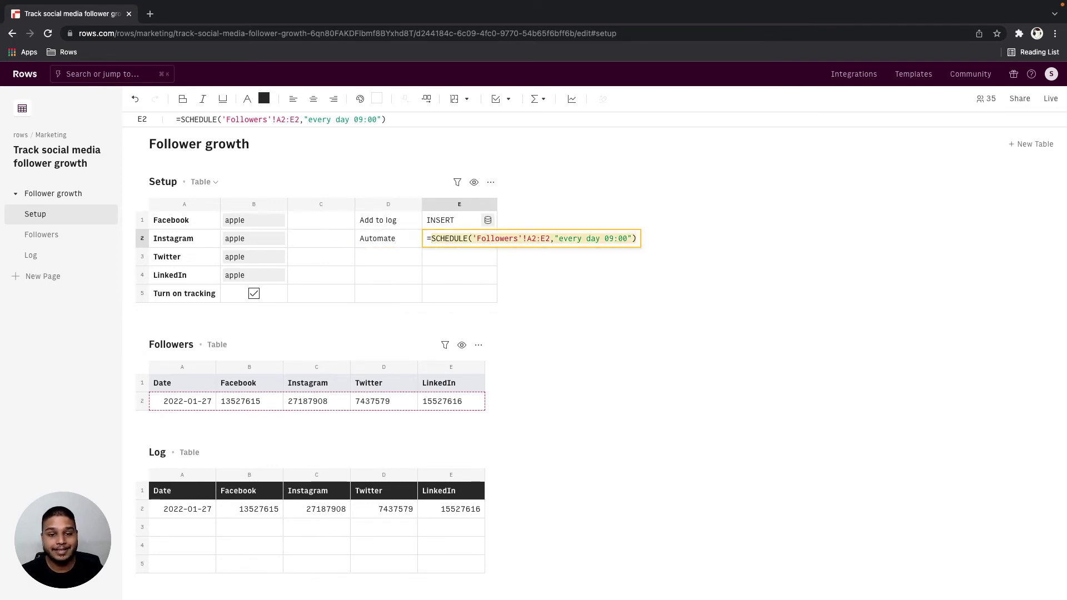
key(Delete)
text(IF()
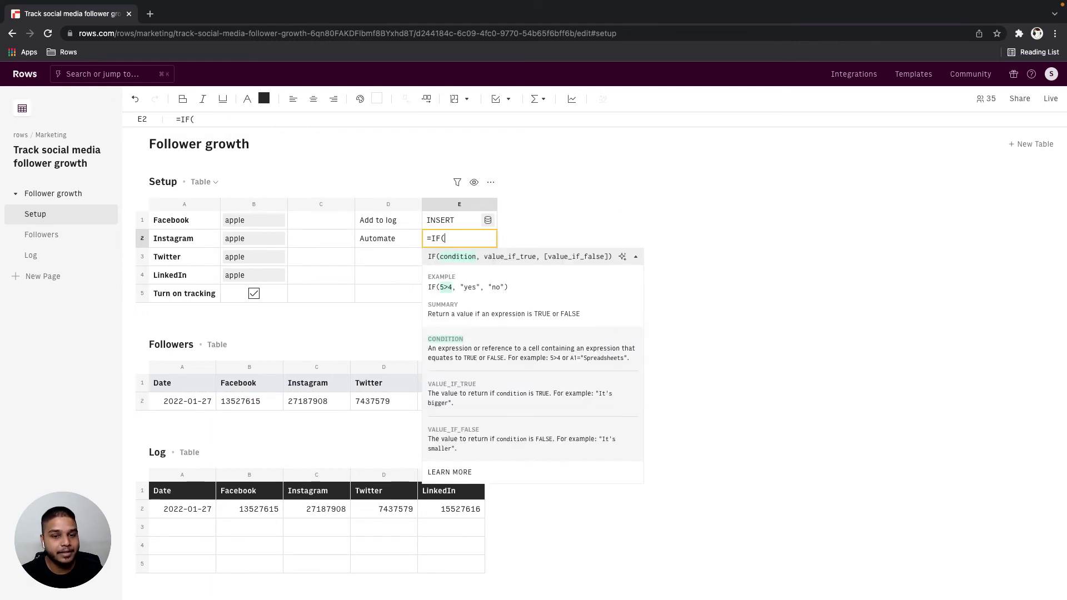
click(279, 300)
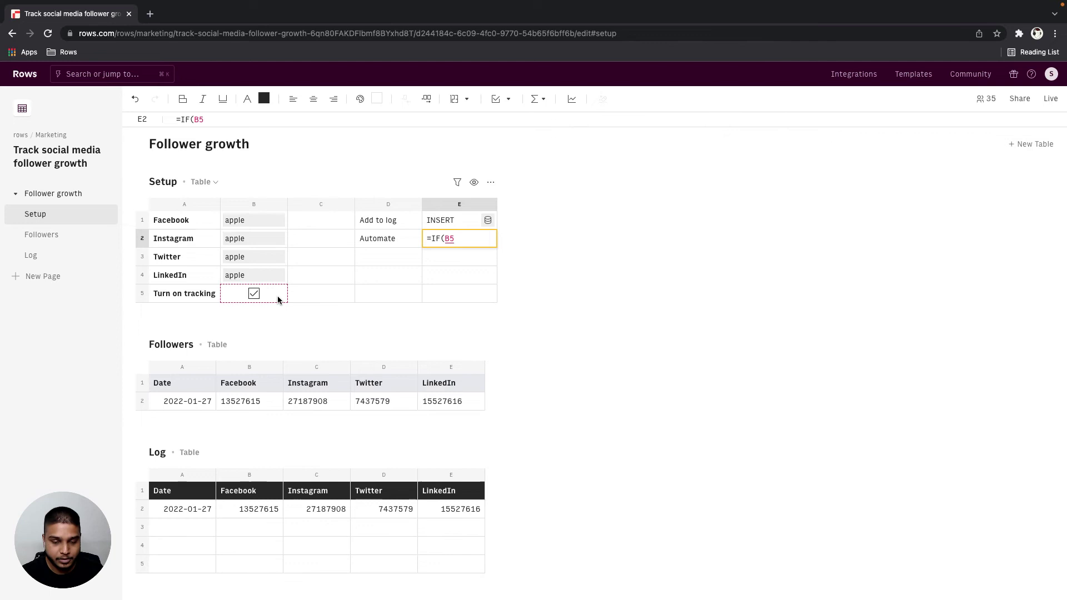
text(,)
key(super+v)
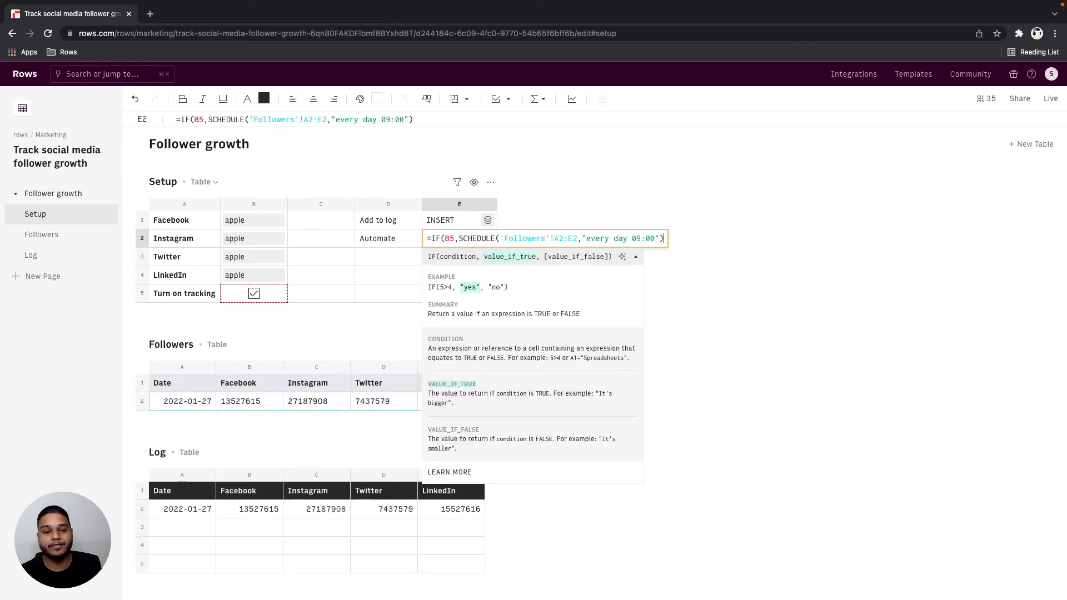
text(,")
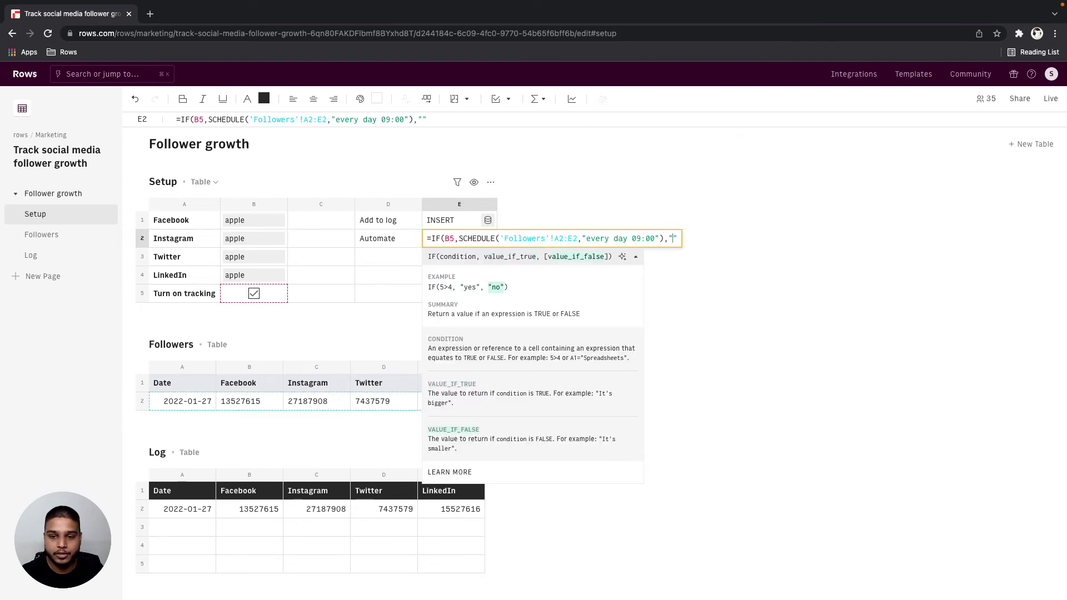
text(Turn on trac)
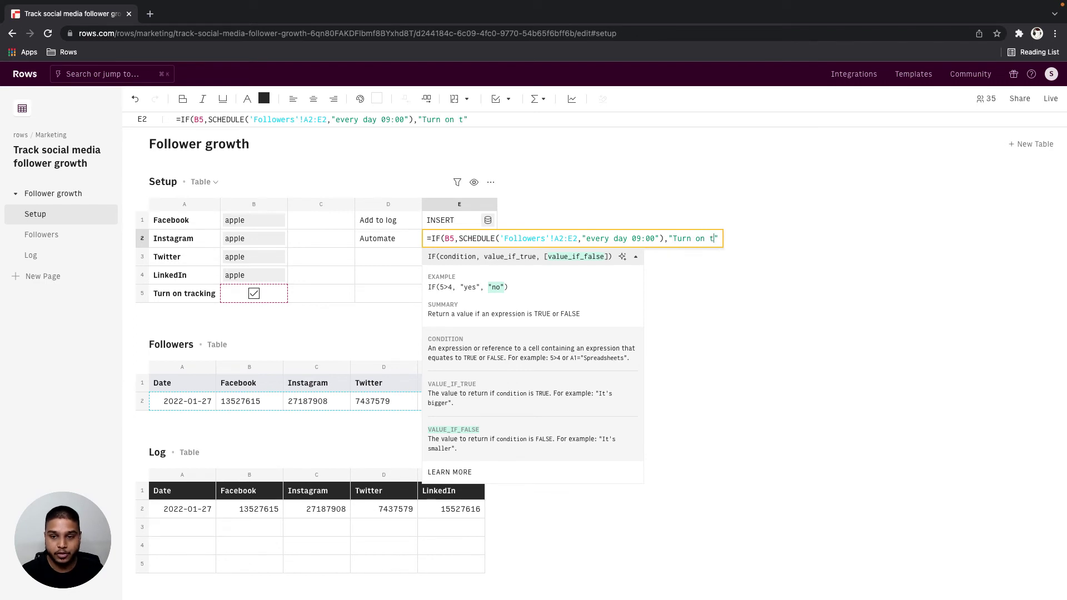
text(king"))
key(Return)
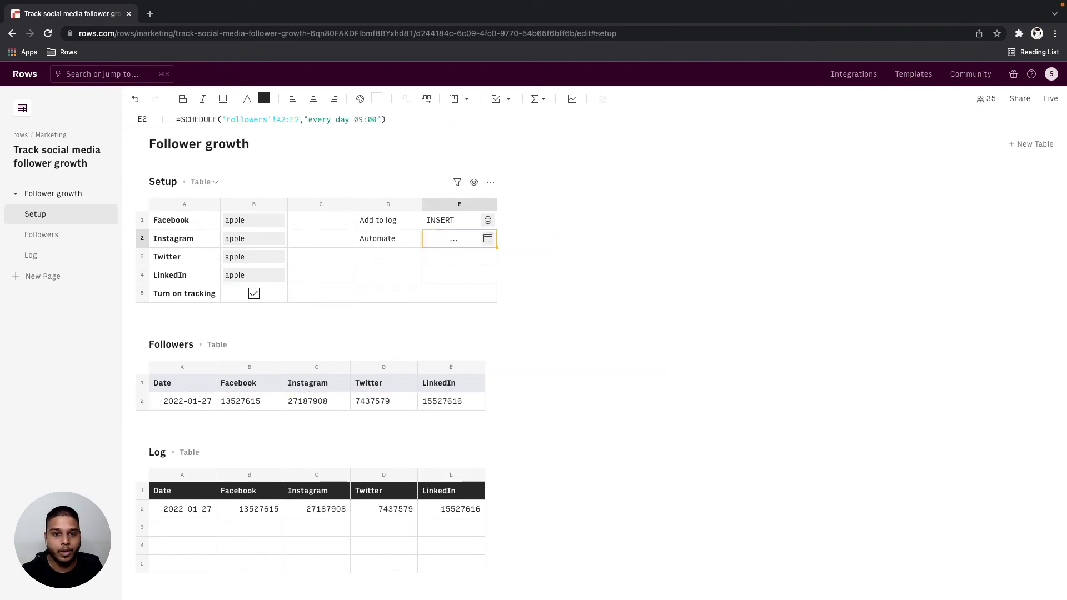
Go to the Log table and select its columns A through E for charting.
key(Up)
key(Left)
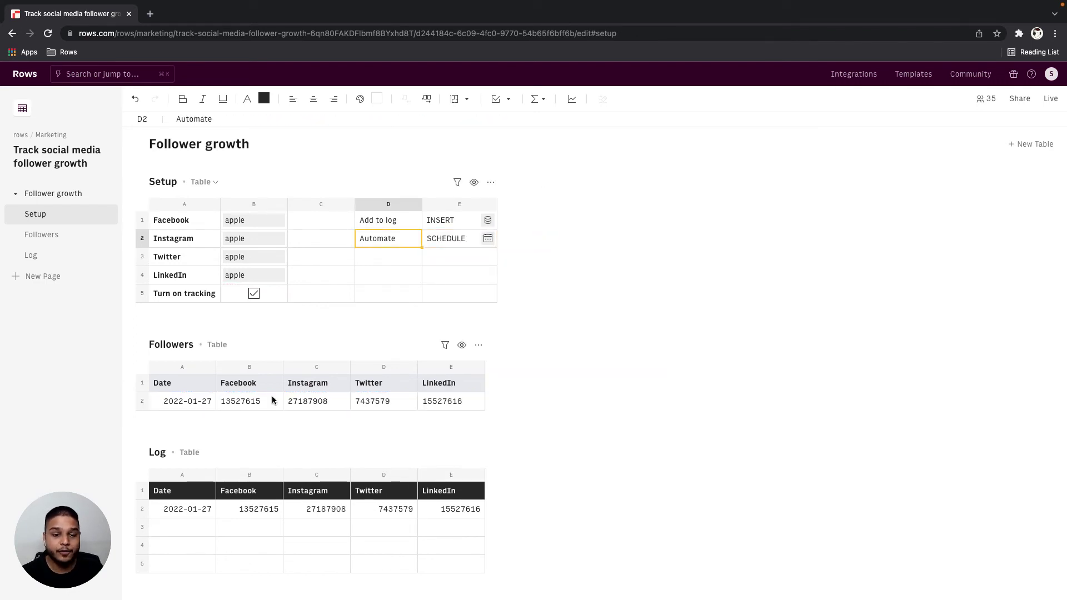
click(201, 527)
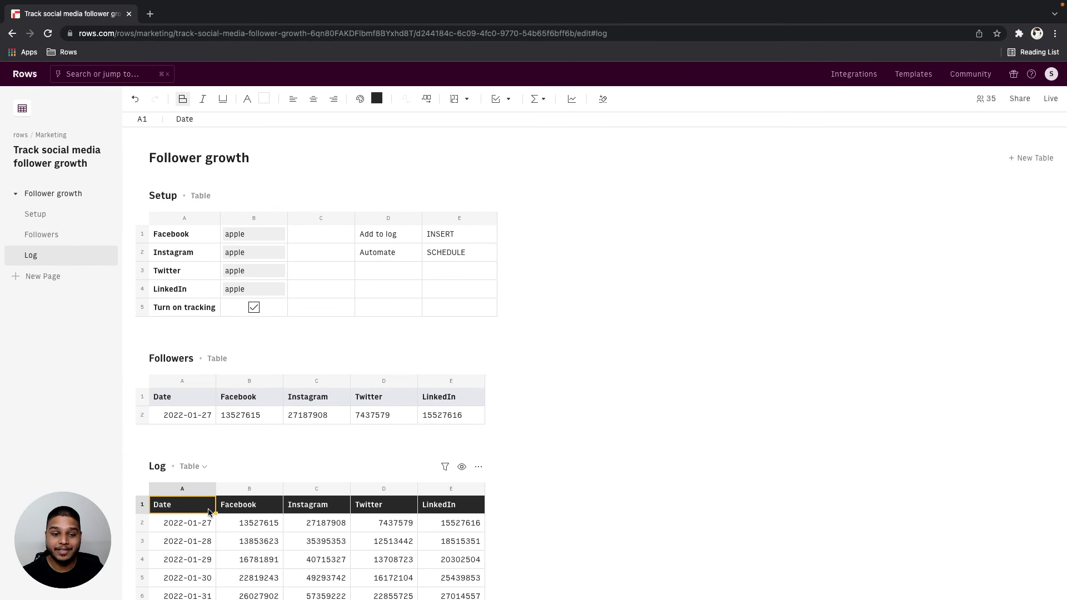
scroll(209, 512, down, 1)
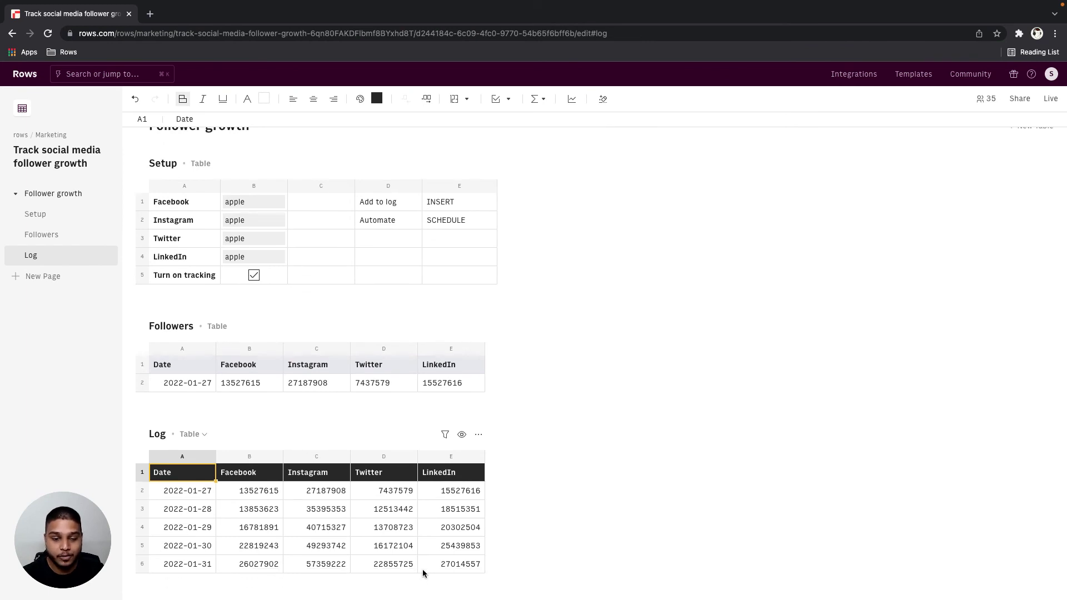
drag(178, 457, 474, 451)
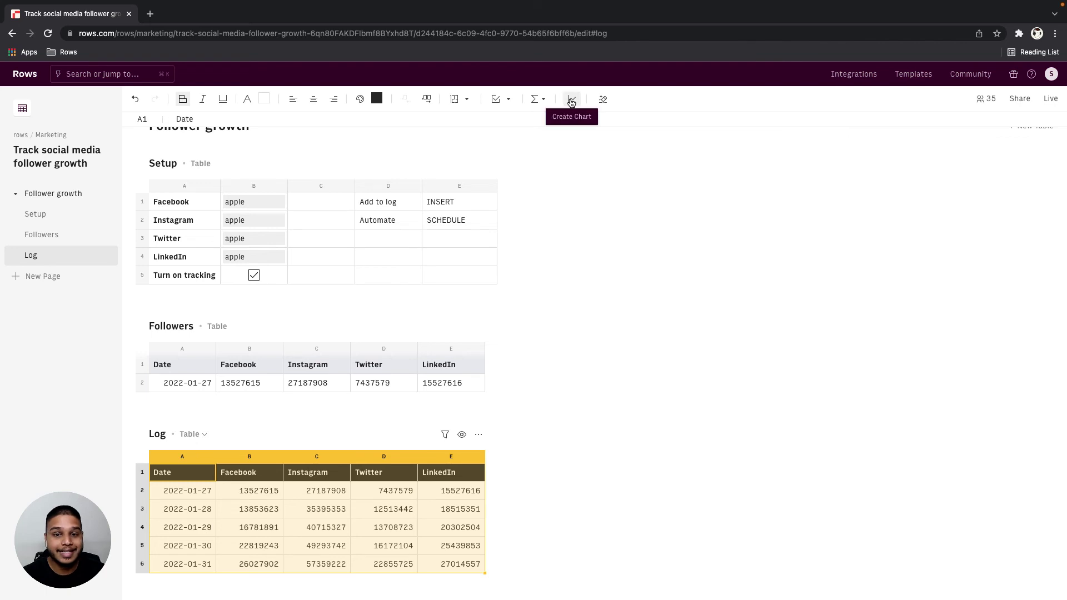
Make a line chart from the Log data, name it Growth, and set its range to 'Log'!A:E.
click(571, 100)
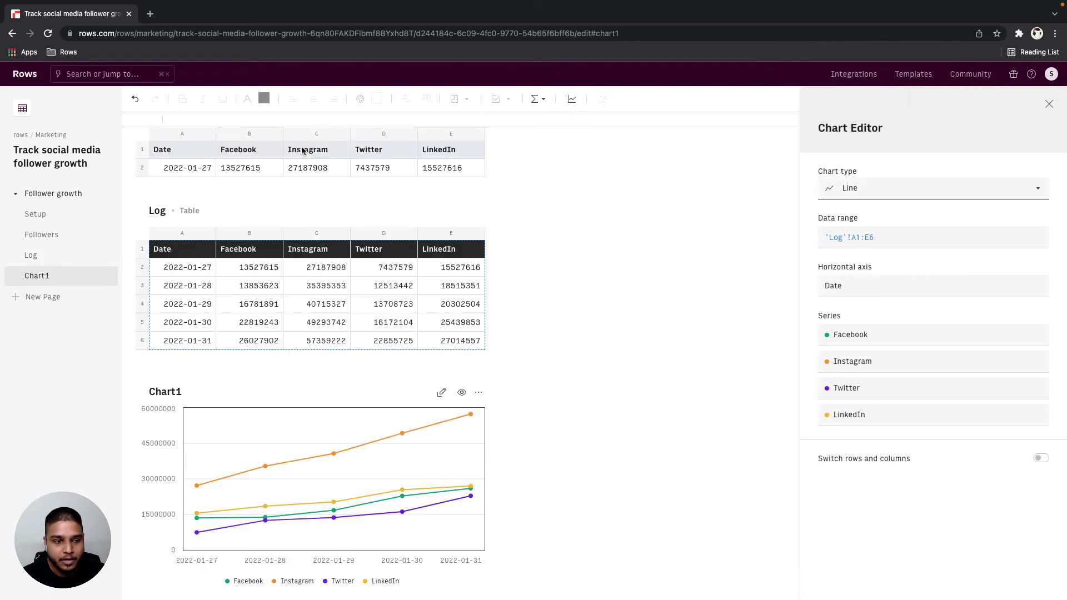
double_click(34, 275)
text(Growth)
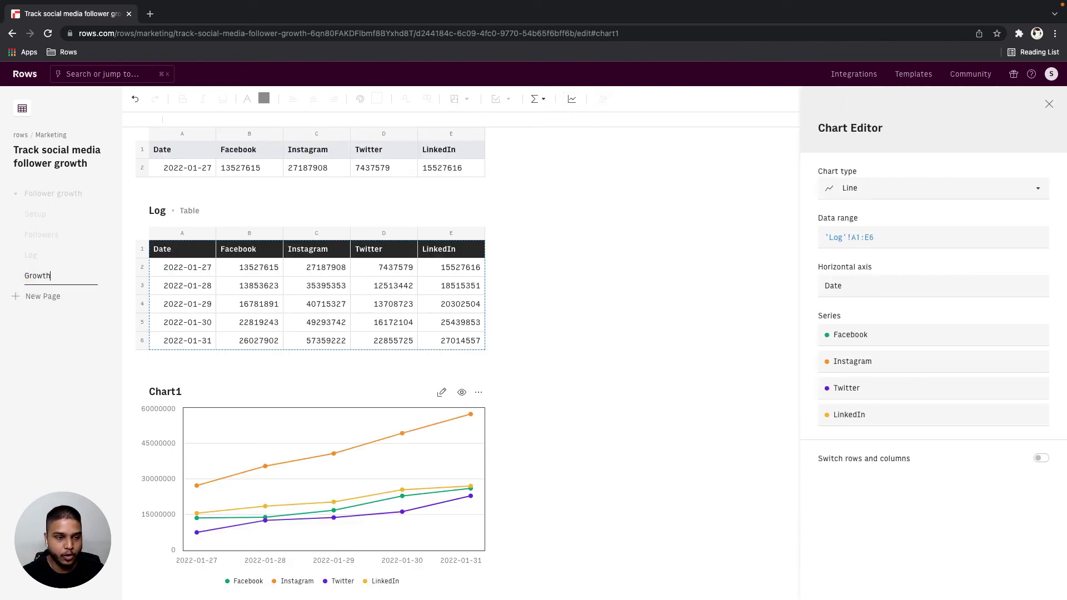
key(Return)
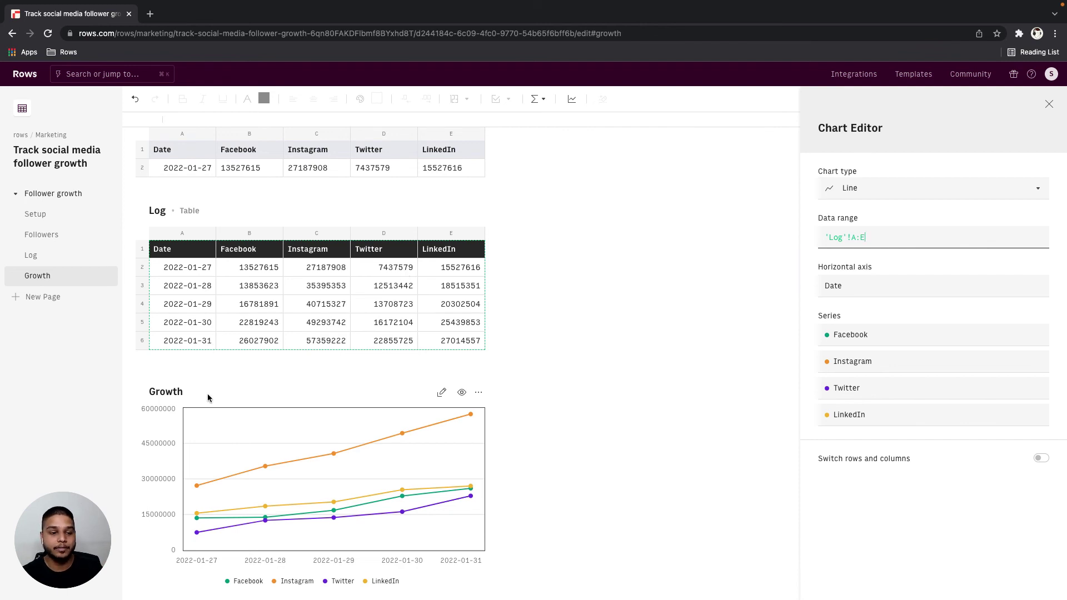
click(518, 417)
Close the chart settings and move the Growth page directly below Setup.
click(1049, 105)
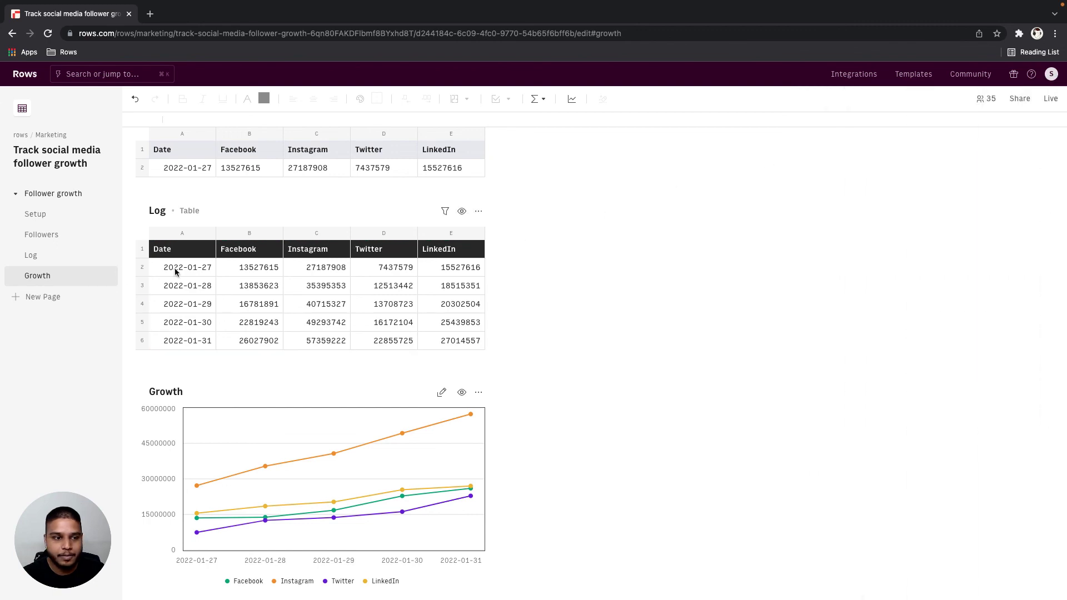
click(65, 278)
drag(64, 278, 83, 257)
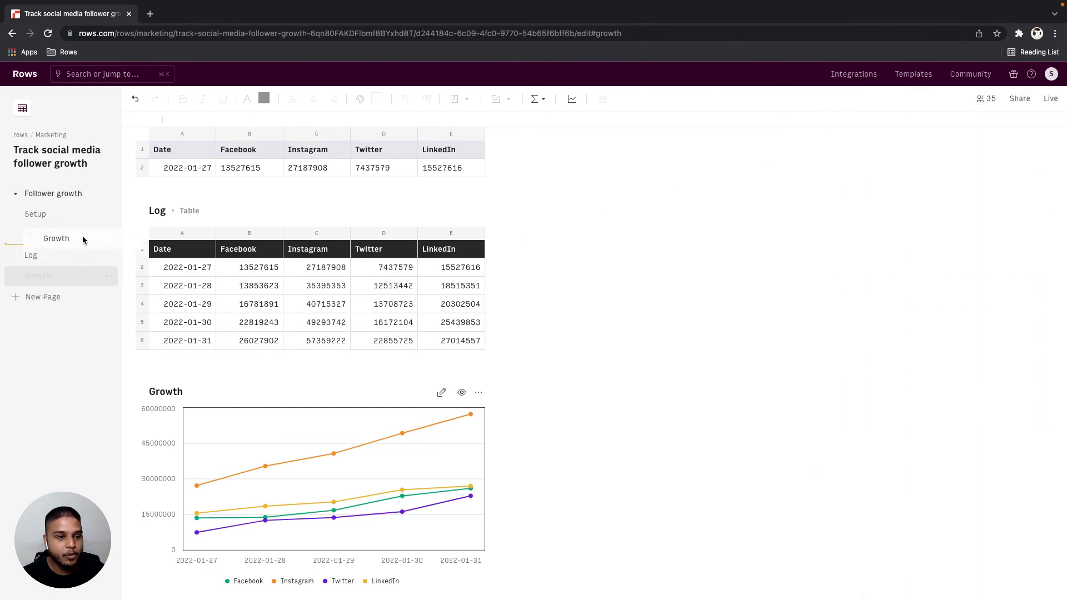
drag(82, 236, 79, 225)
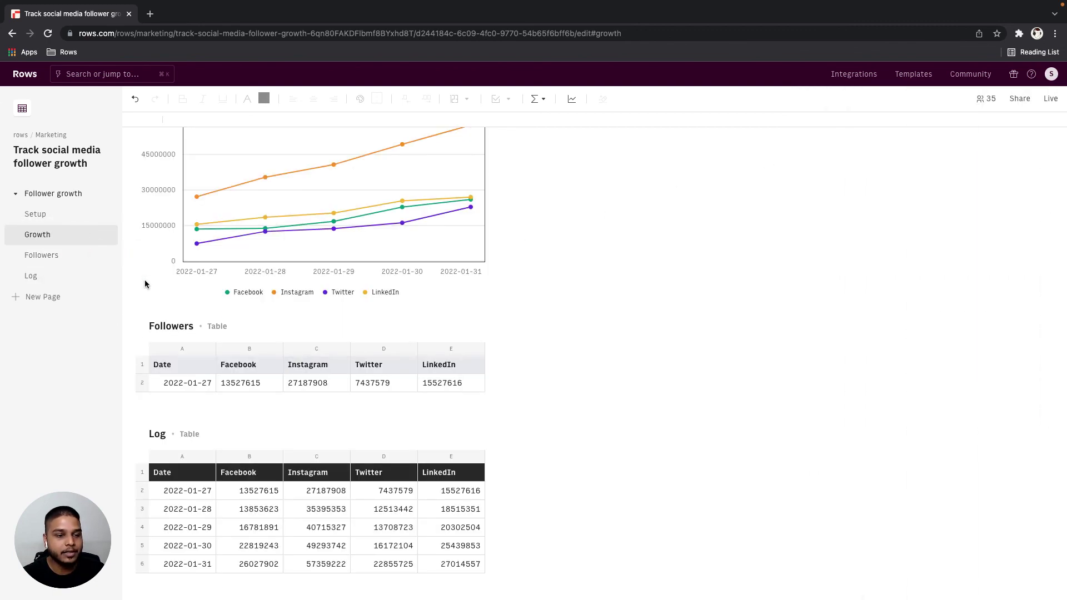
scroll(144, 282, up, 5)
Fill the Add to log and Automate labels in D1:D2 light grey.
click(402, 238)
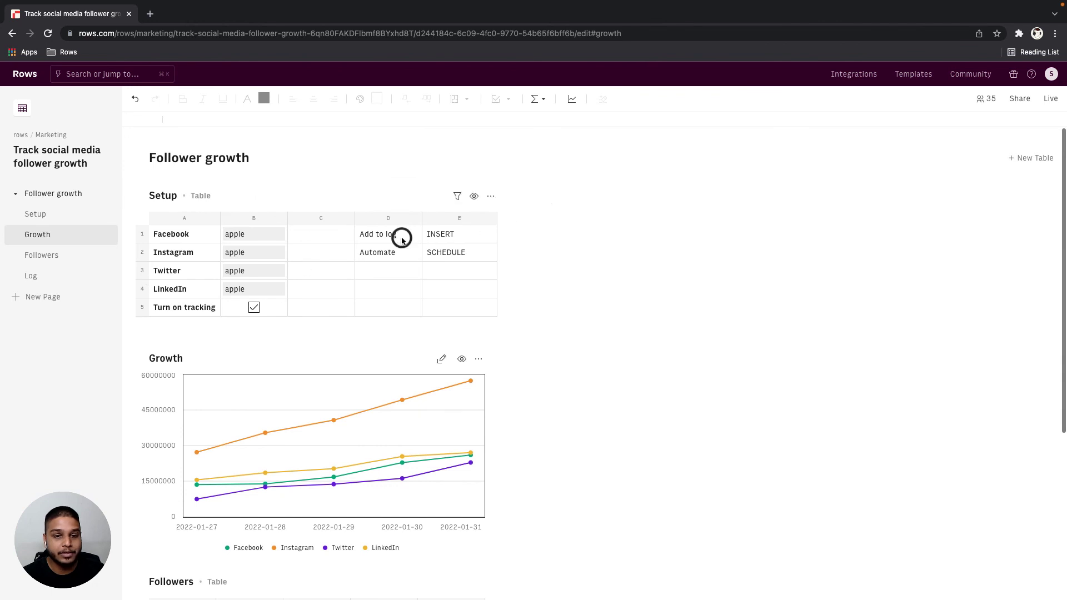
mouse_move(402, 238)
mouse_down()
mouse_move(395, 247)
mouse_move(417, 252)
mouse_up()
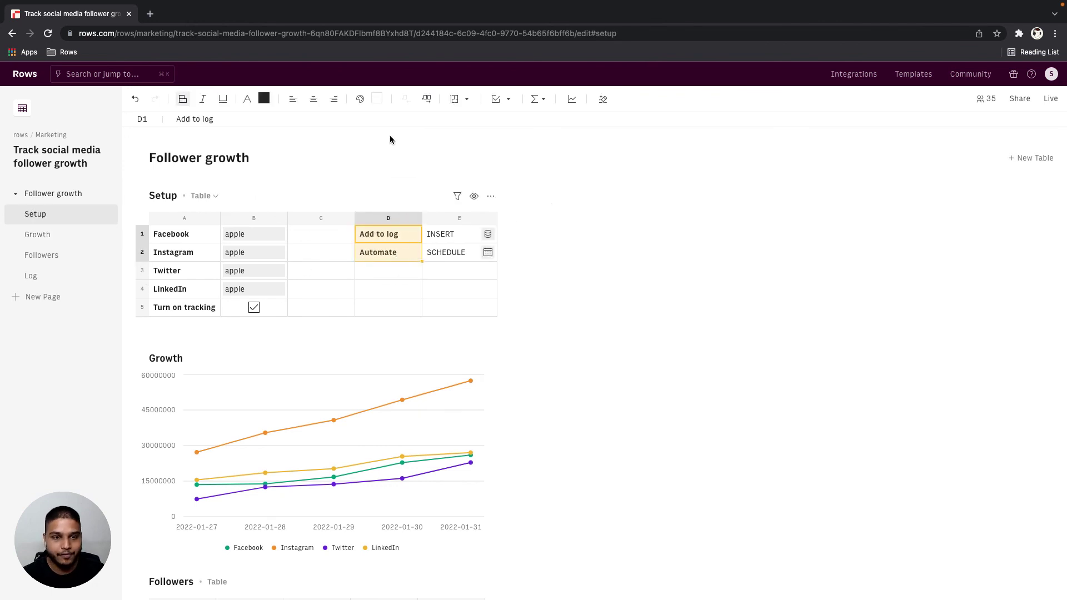
click(377, 98)
click(451, 125)
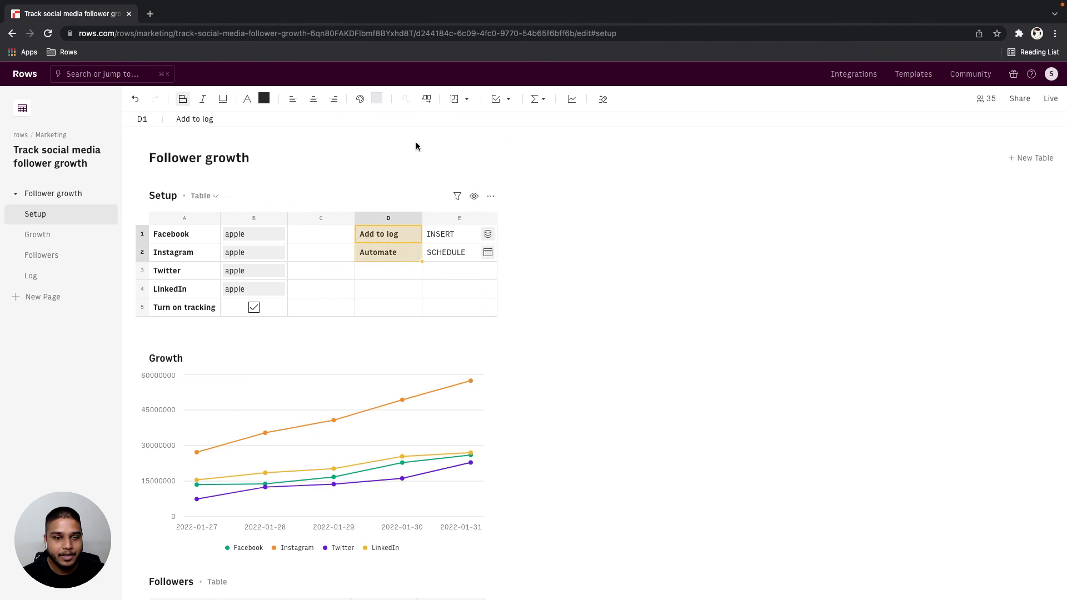
click(369, 271)
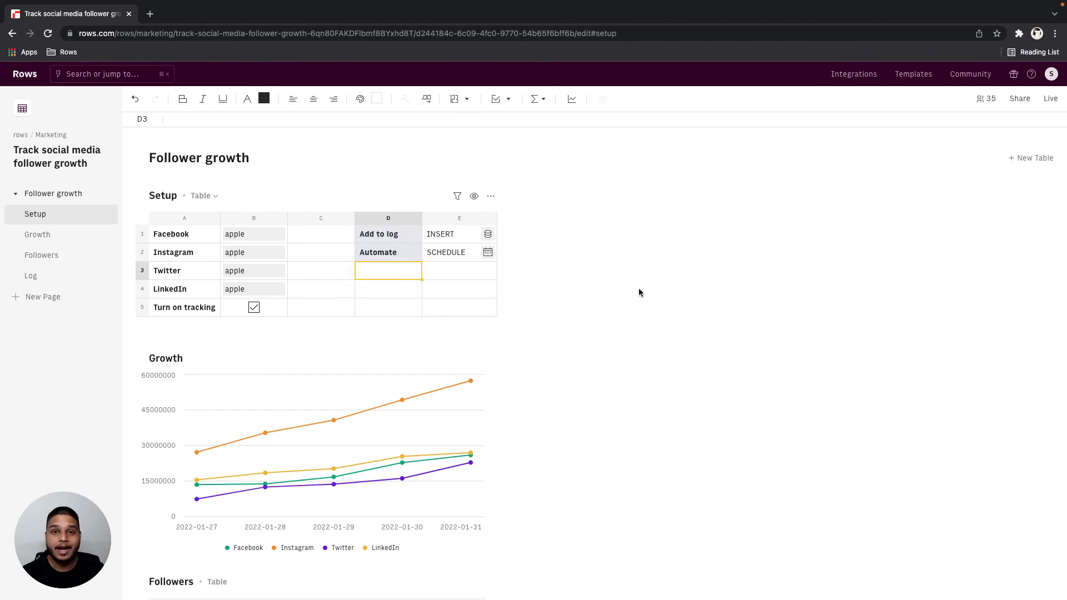